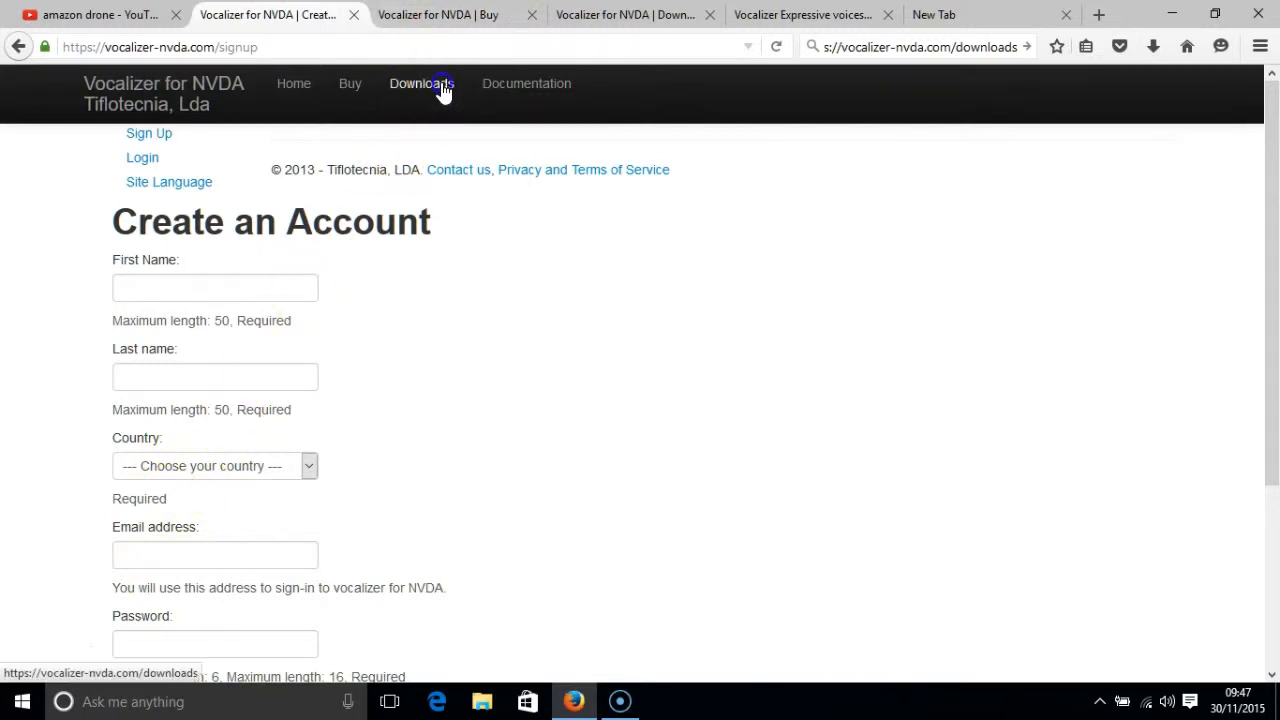
Step: Open the Vocalizer Downloads page, filter the voices by en_GB - English (United Kingdom) and review the listed voice variants
left_click(443, 87)
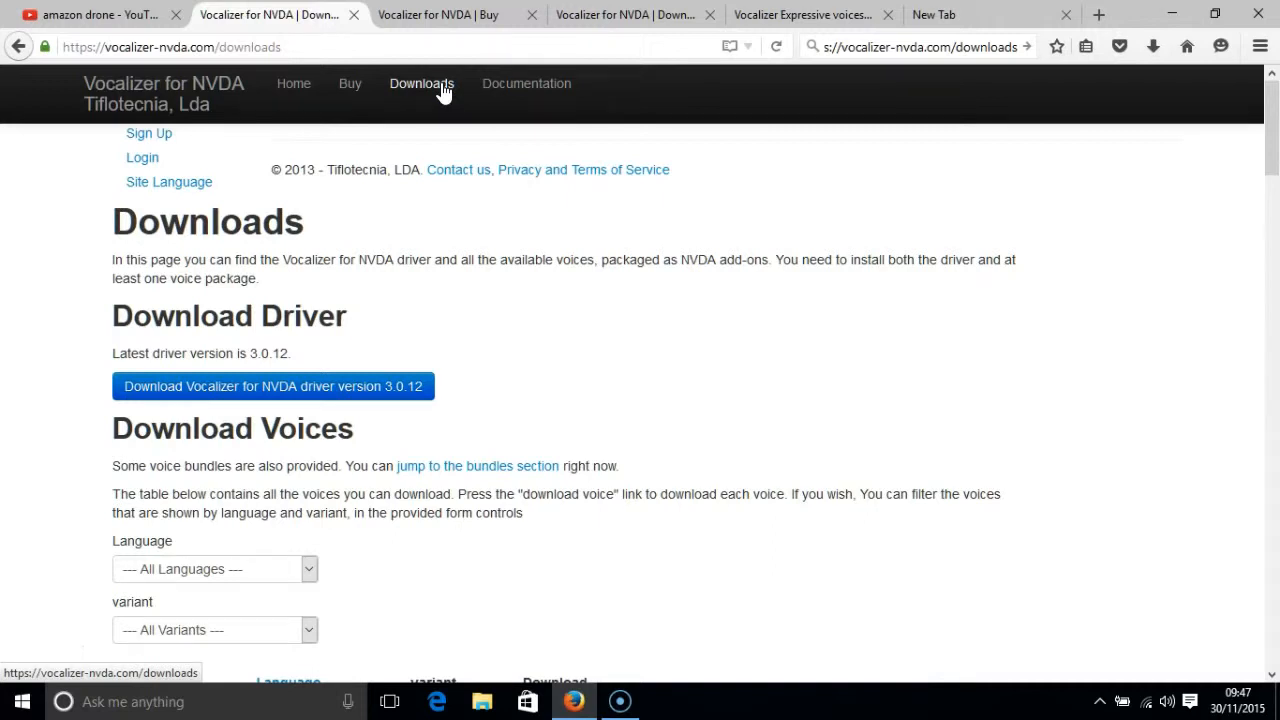
left_click(309, 572)
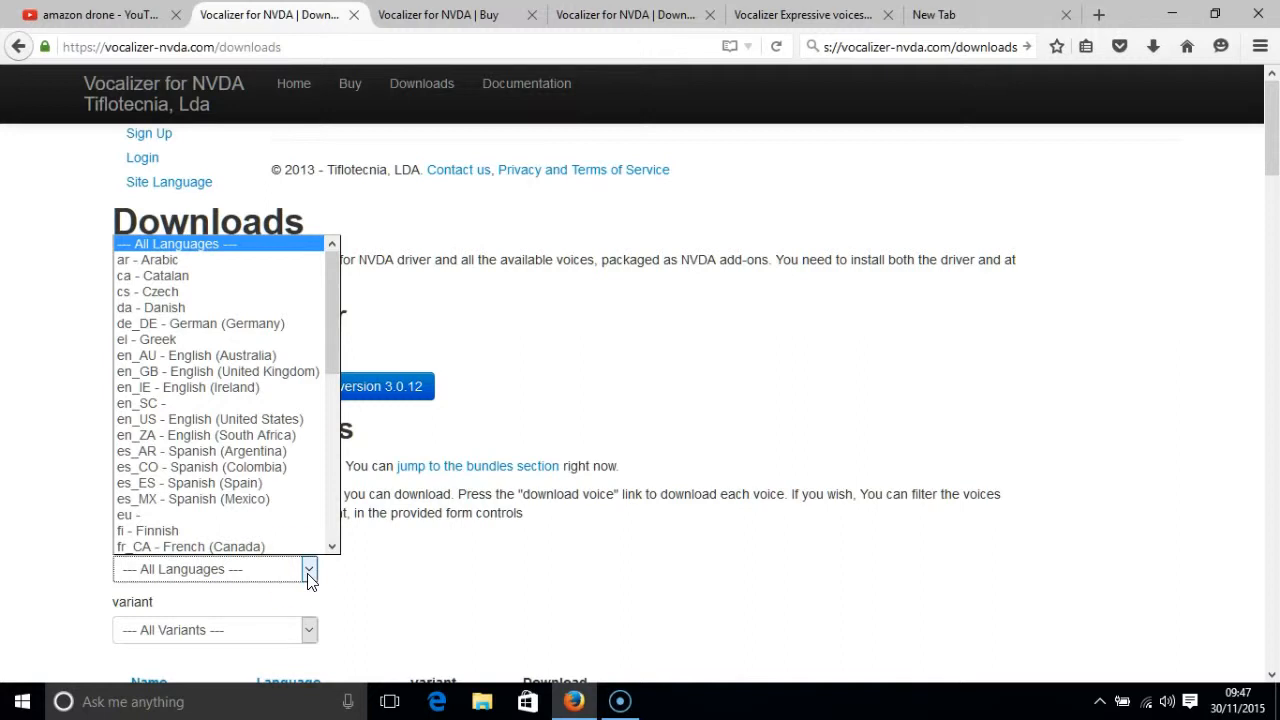
left_click(272, 372)
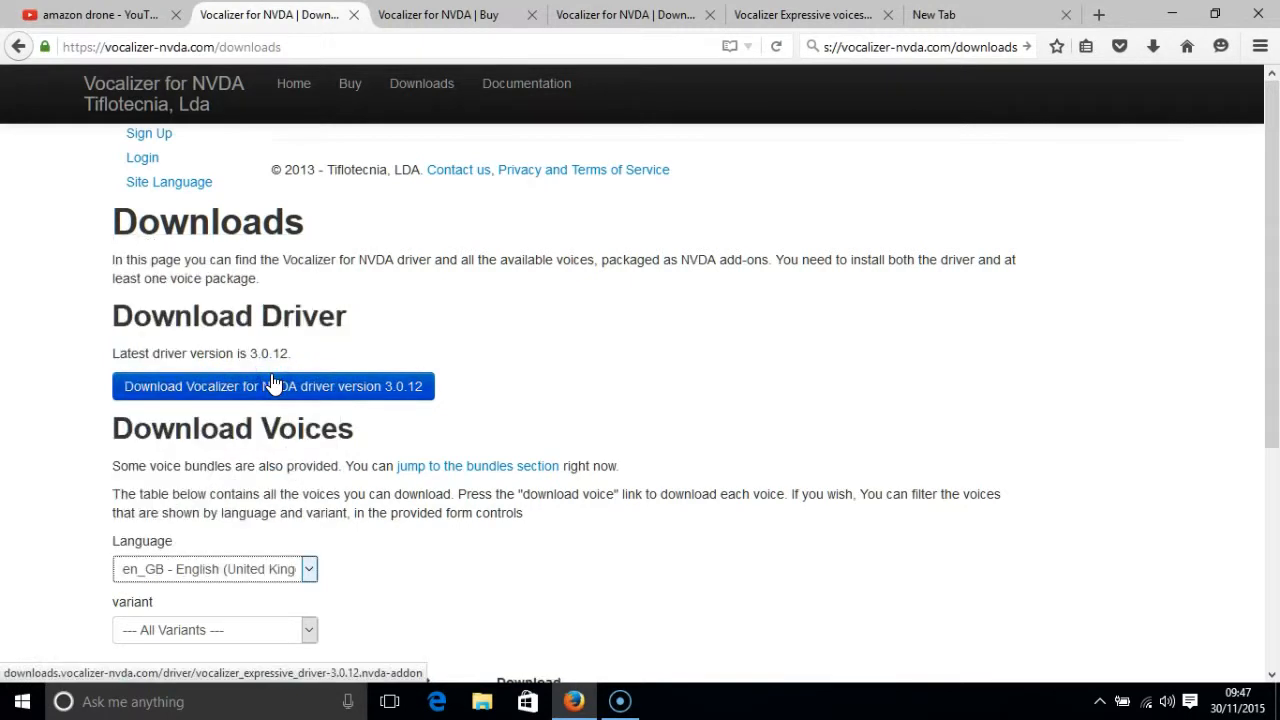
left_click_drag(129, 233, 116, 237)
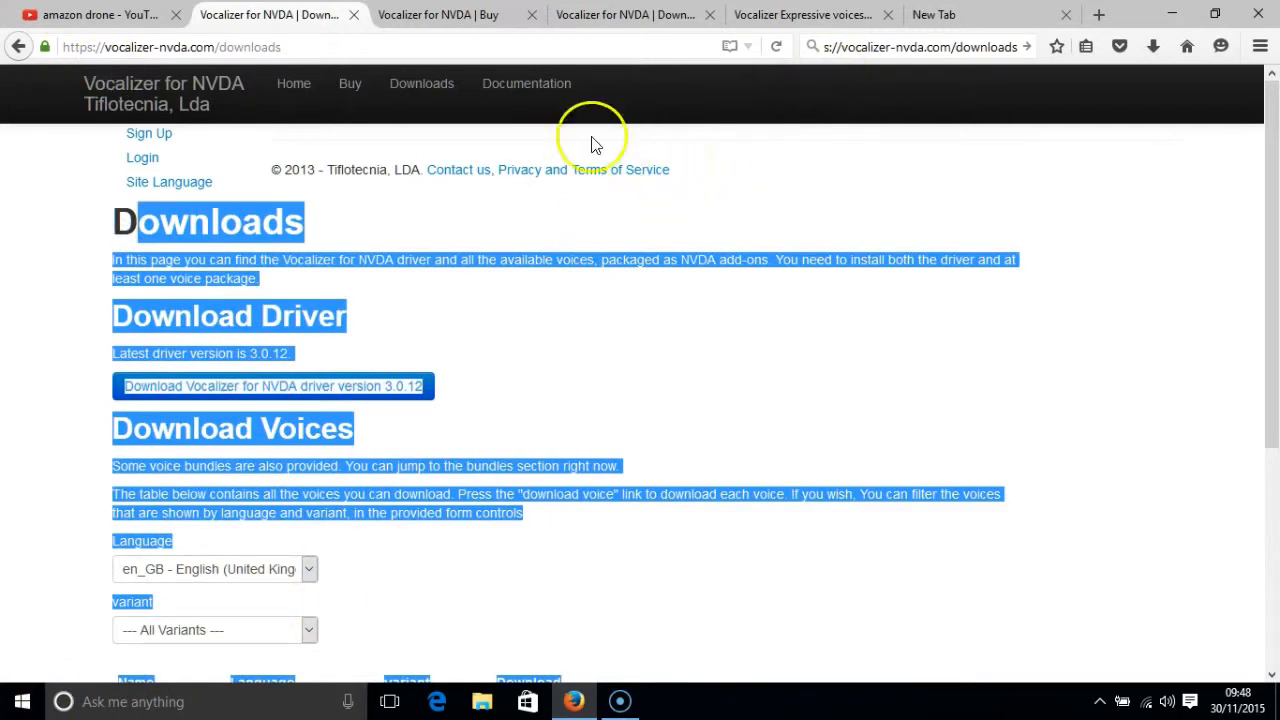
left_click_drag(1272, 360, 1249, 500)
left_click(1006, 434)
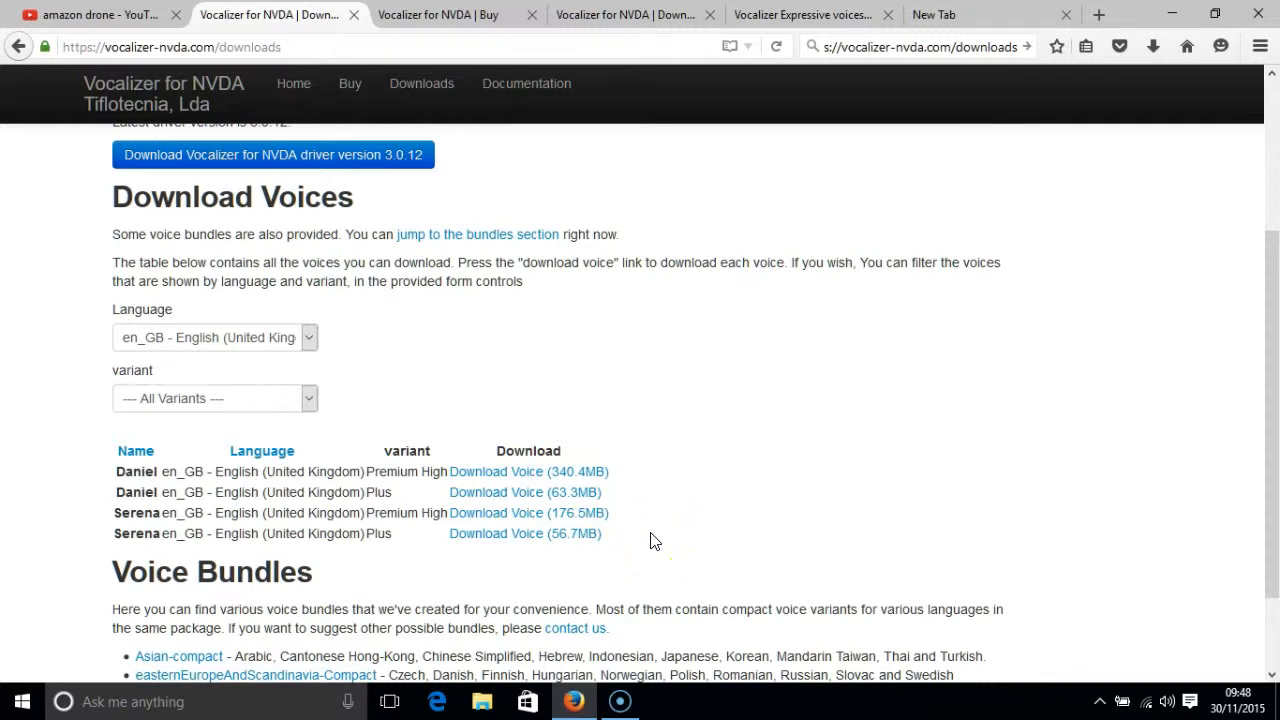
left_click(647, 505)
scroll(648, 488, "up", 1)
scroll(647, 488, "up", 1)
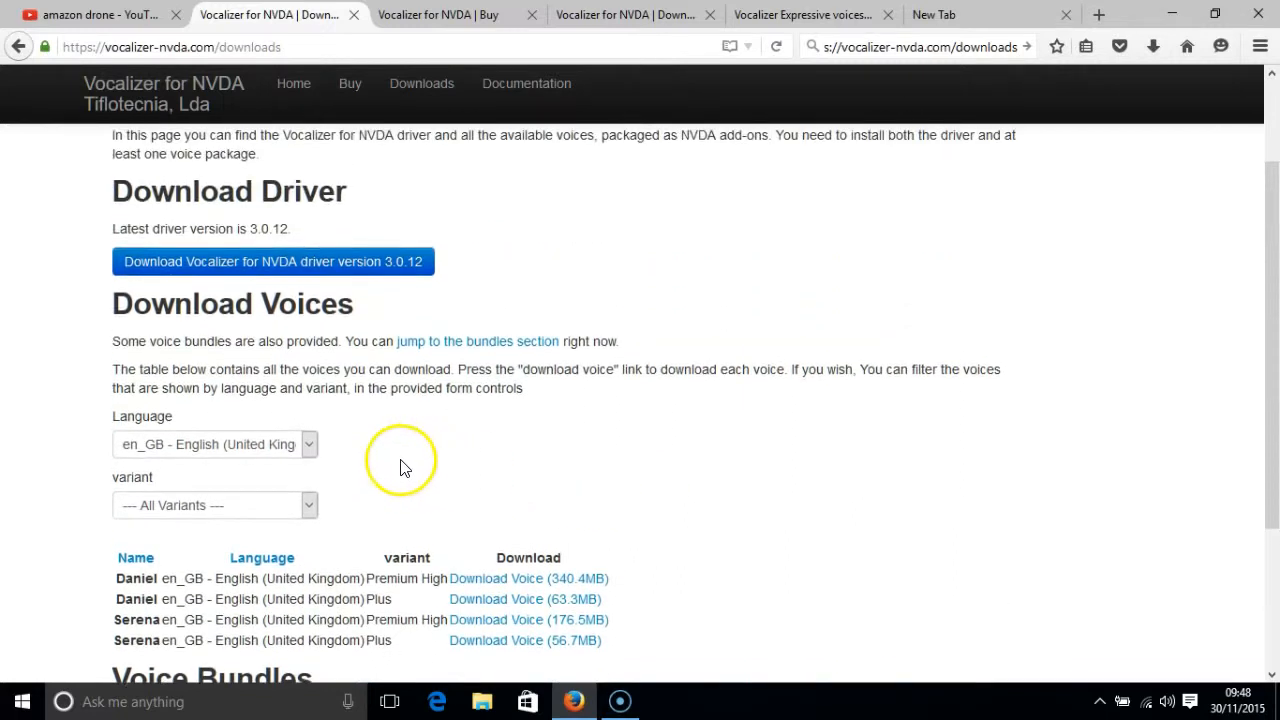
Step: Reset the language filter to all languages and look through the full voice list down to the Voice Bundles section
left_click(305, 442)
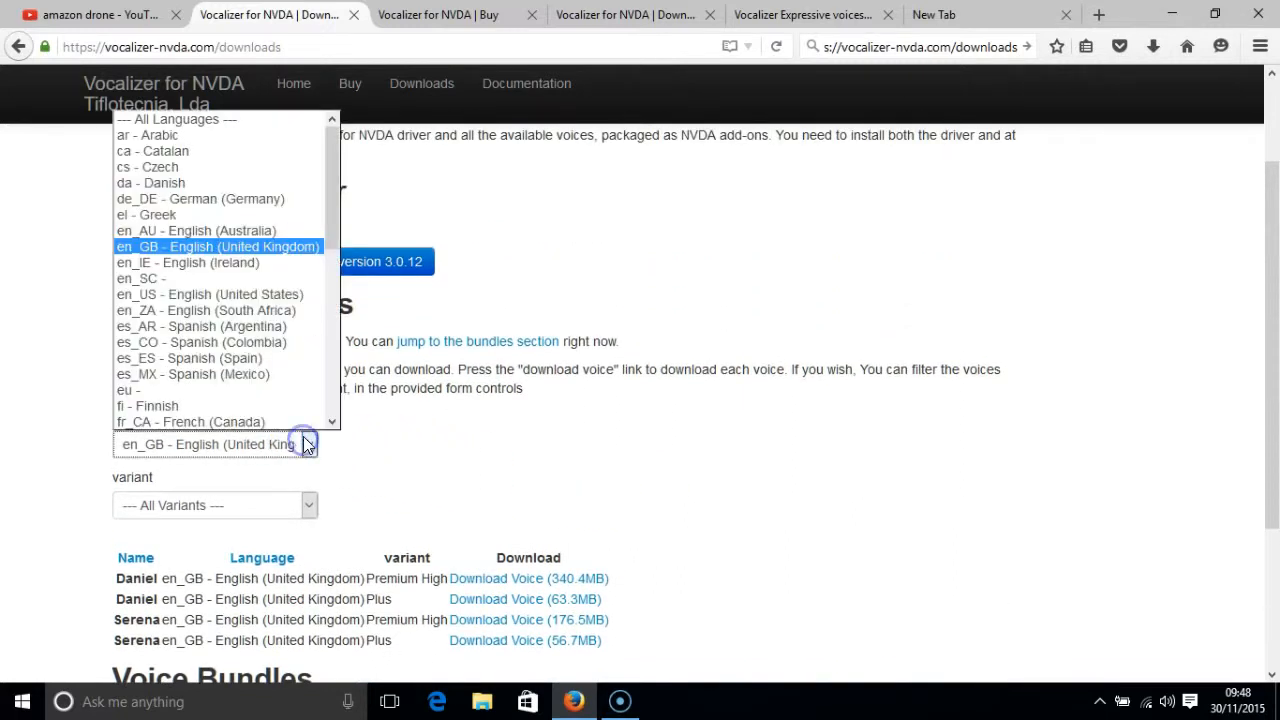
left_click(229, 119)
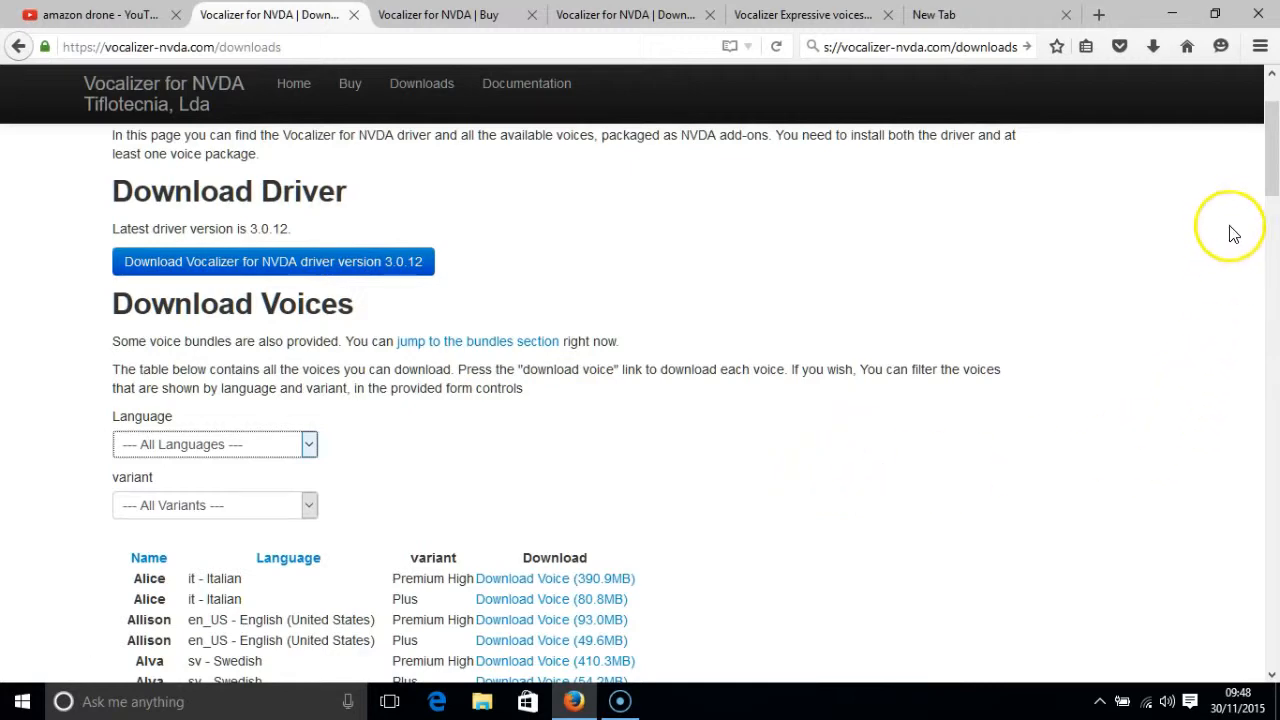
left_click_drag(1274, 177, 1272, 247)
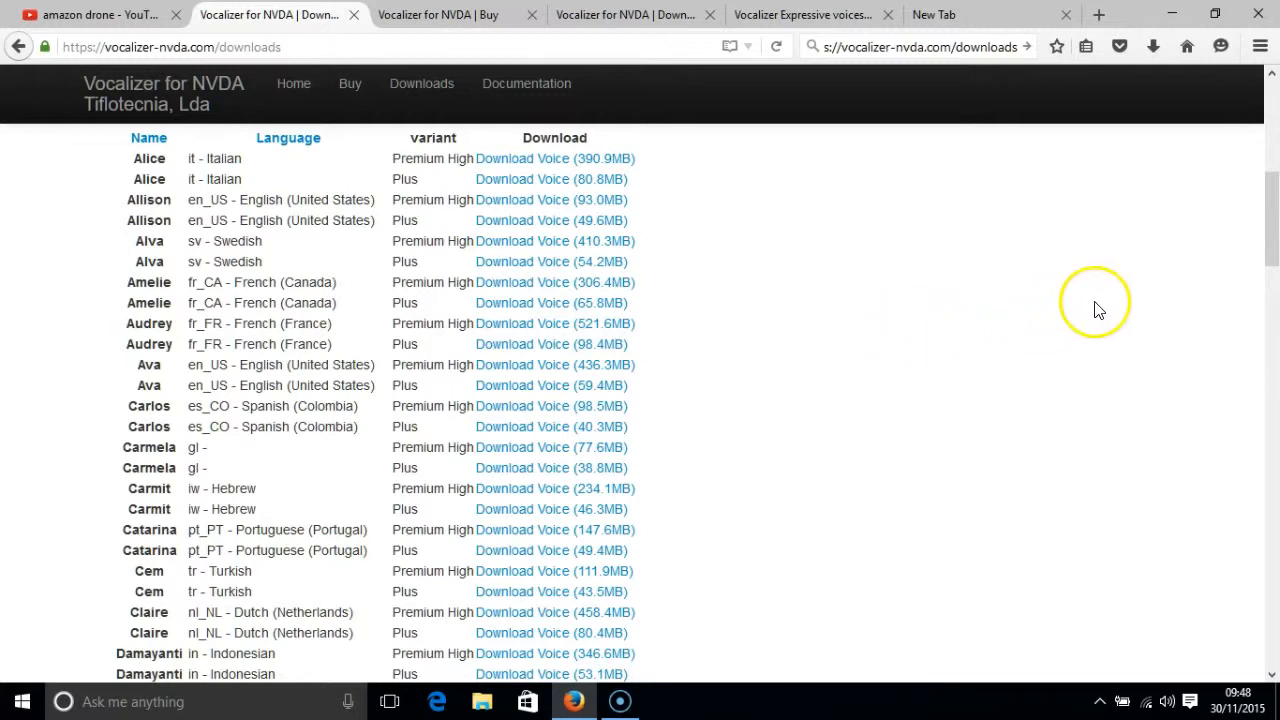
left_click_drag(1272, 258, 1273, 395)
left_click_drag(1273, 410, 1213, 655)
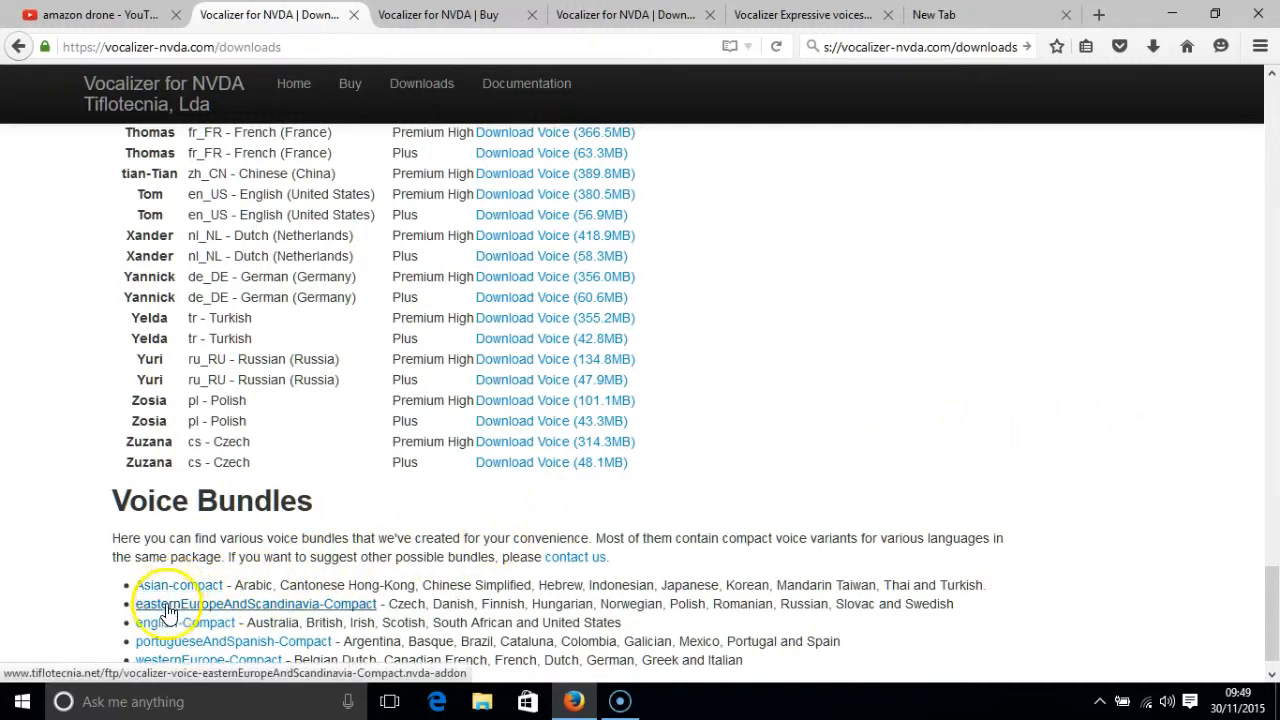
left_click(249, 608)
Step: Check the Downloads folder in File Explorer for the saved Vocalizer driver and voice packages, then close the window
left_click(483, 704)
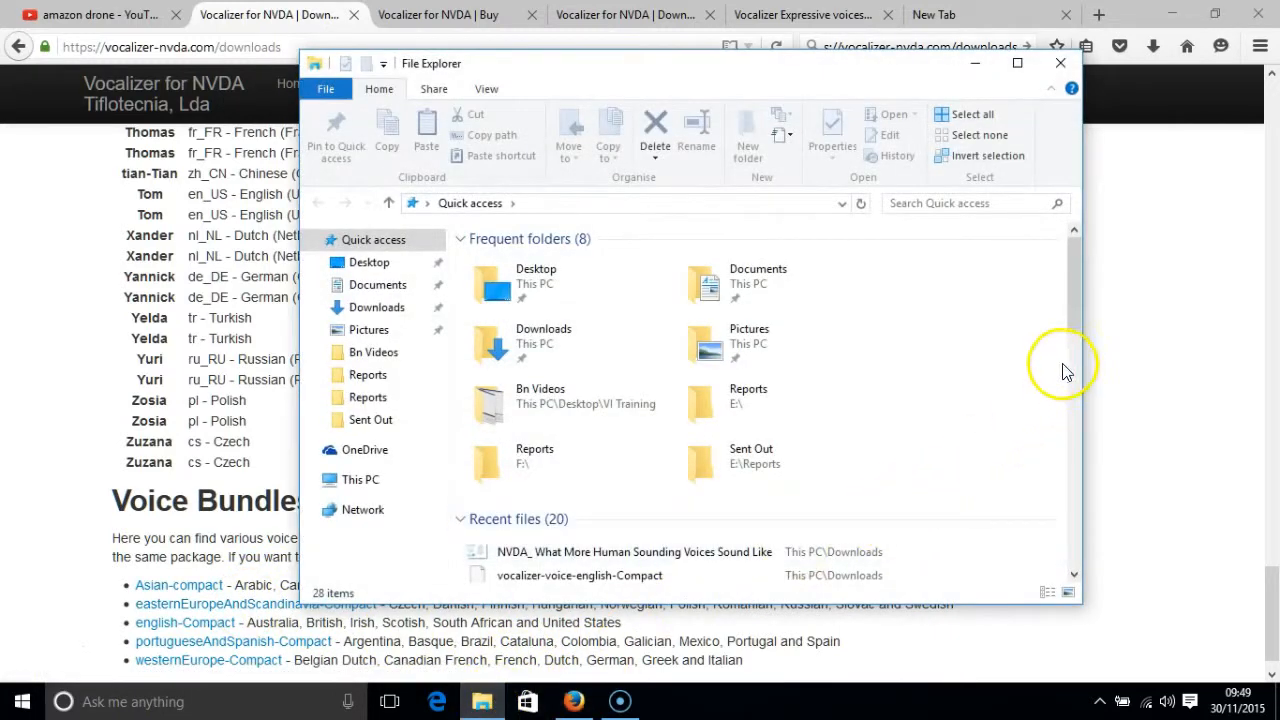
left_click(546, 341)
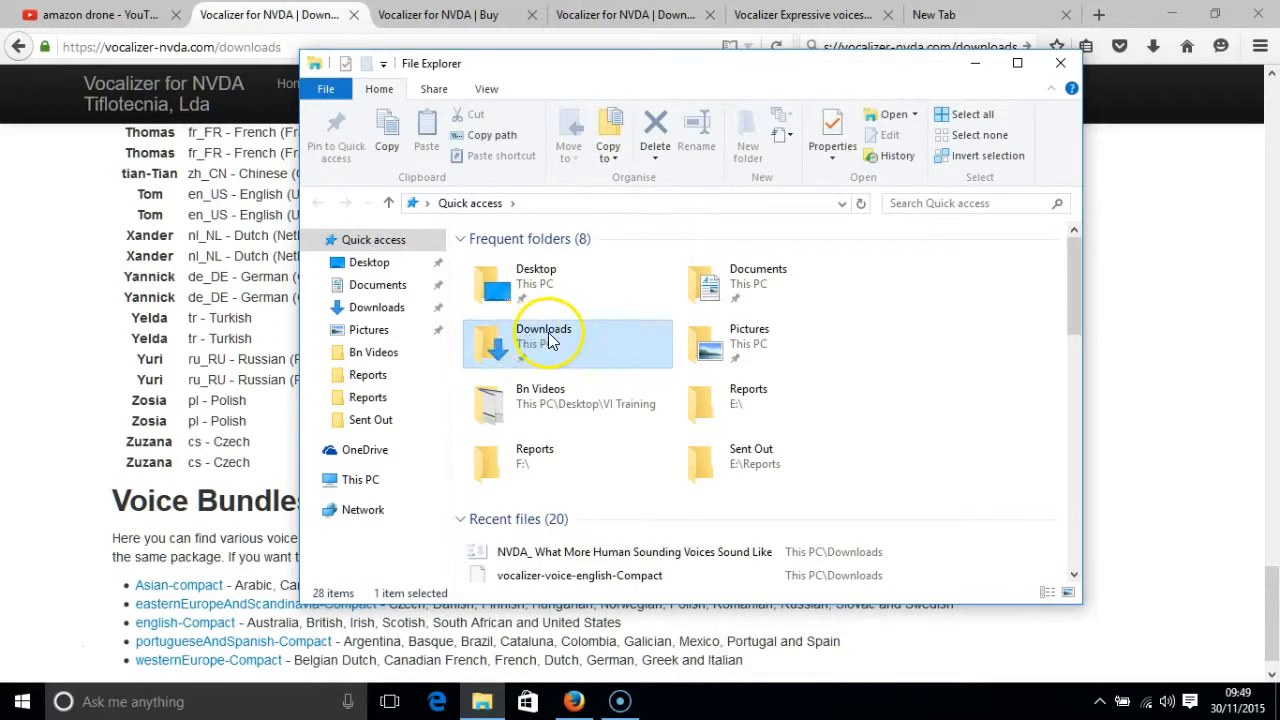
double_click(548, 343)
left_click_drag(1077, 365, 1074, 493)
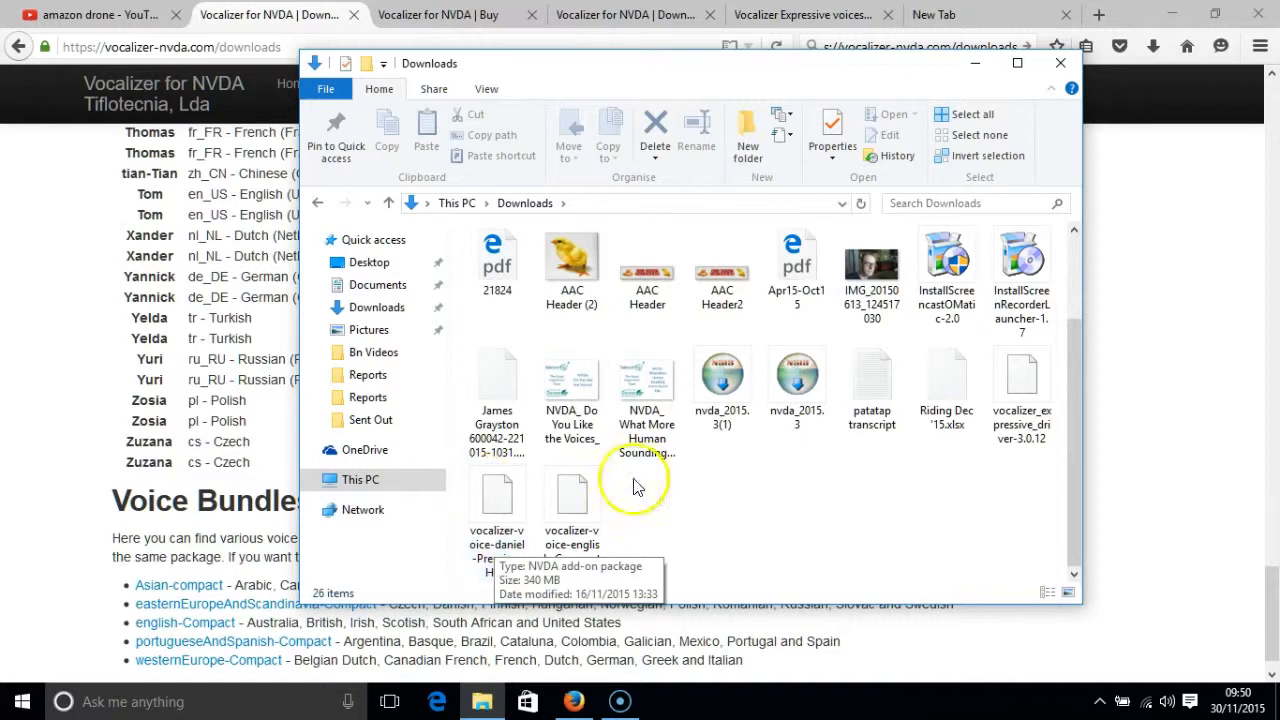
left_click(1062, 65)
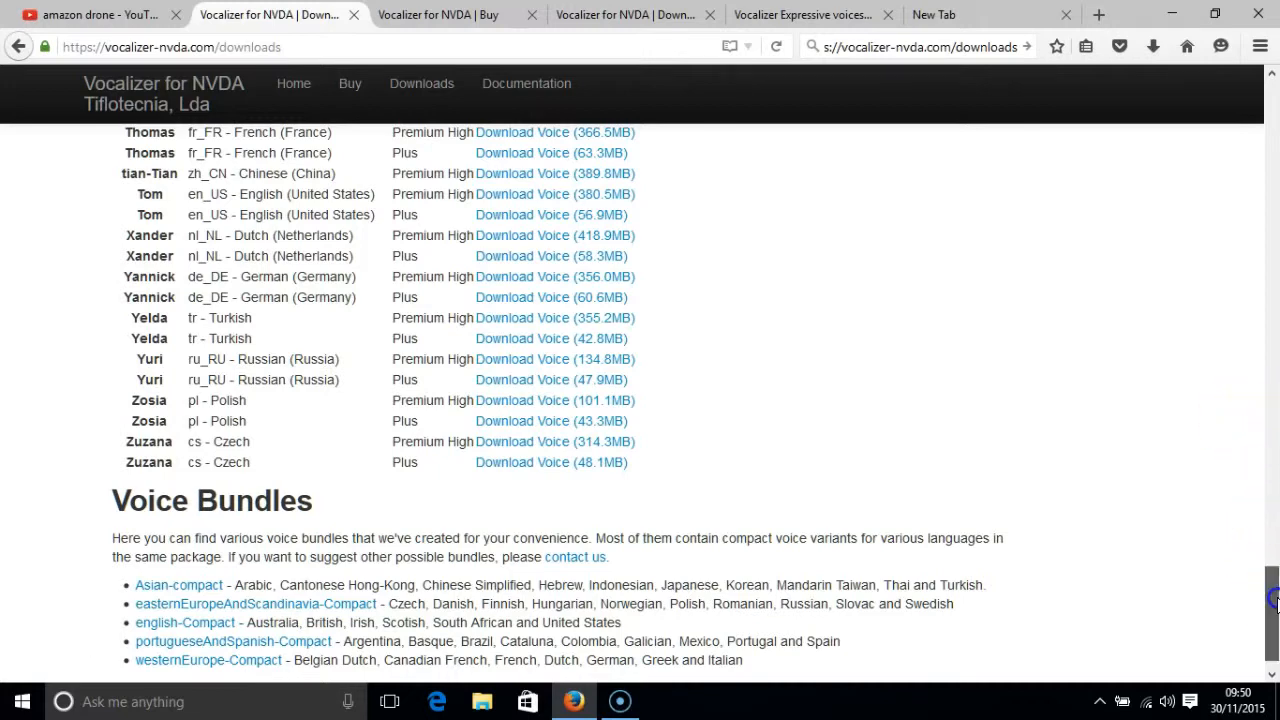
Step: Download the Vocalizer for NVDA driver version 3.0.12 and save the add-on file
left_click_drag(1276, 604, 1274, 100)
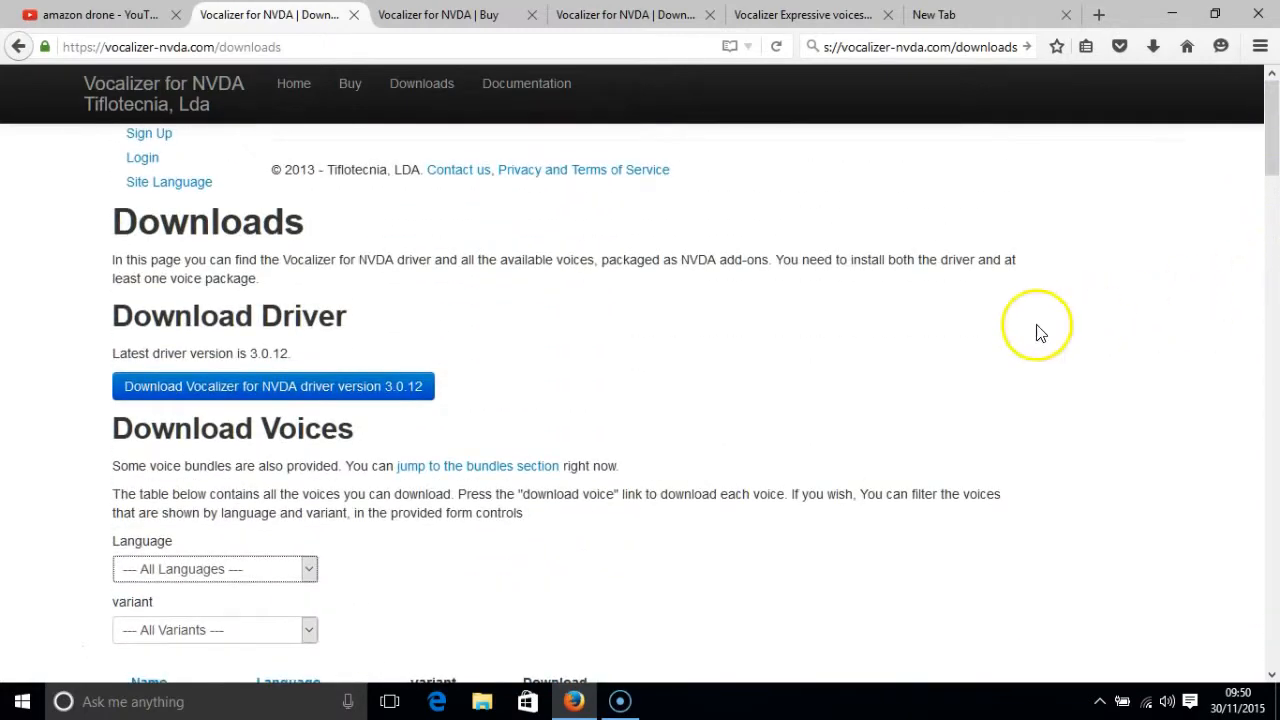
left_click(368, 395)
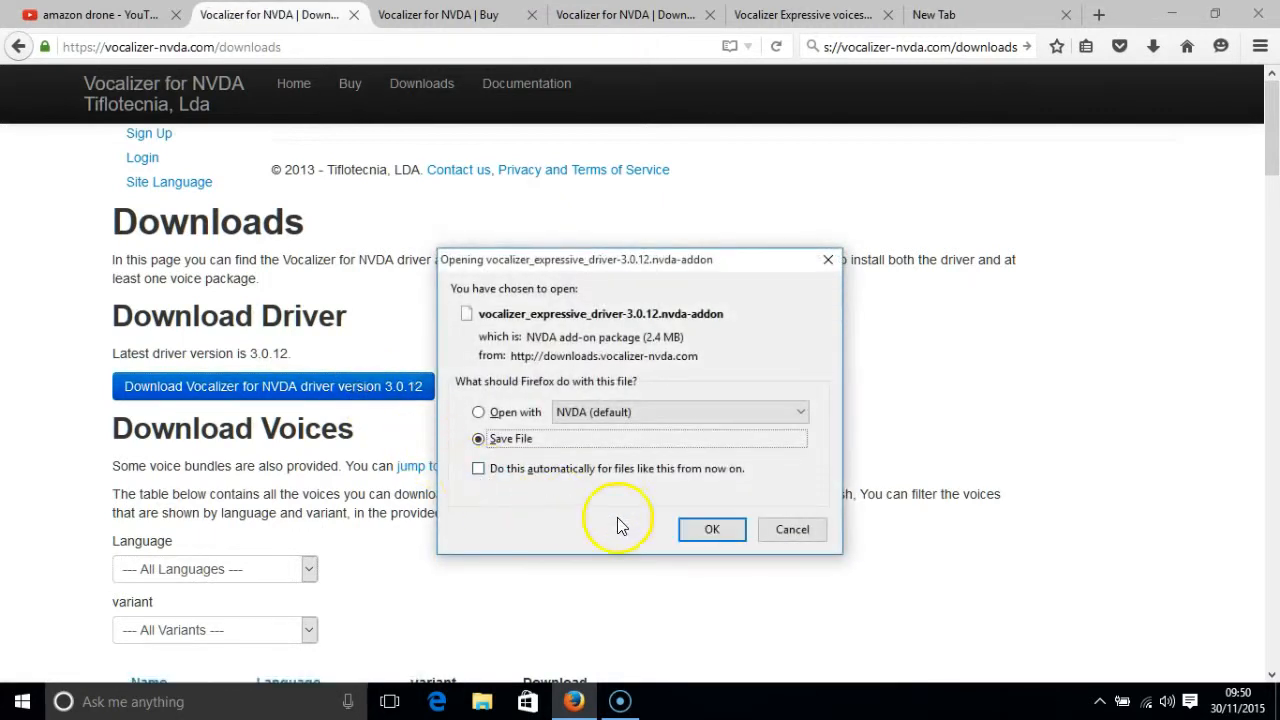
left_click(712, 530)
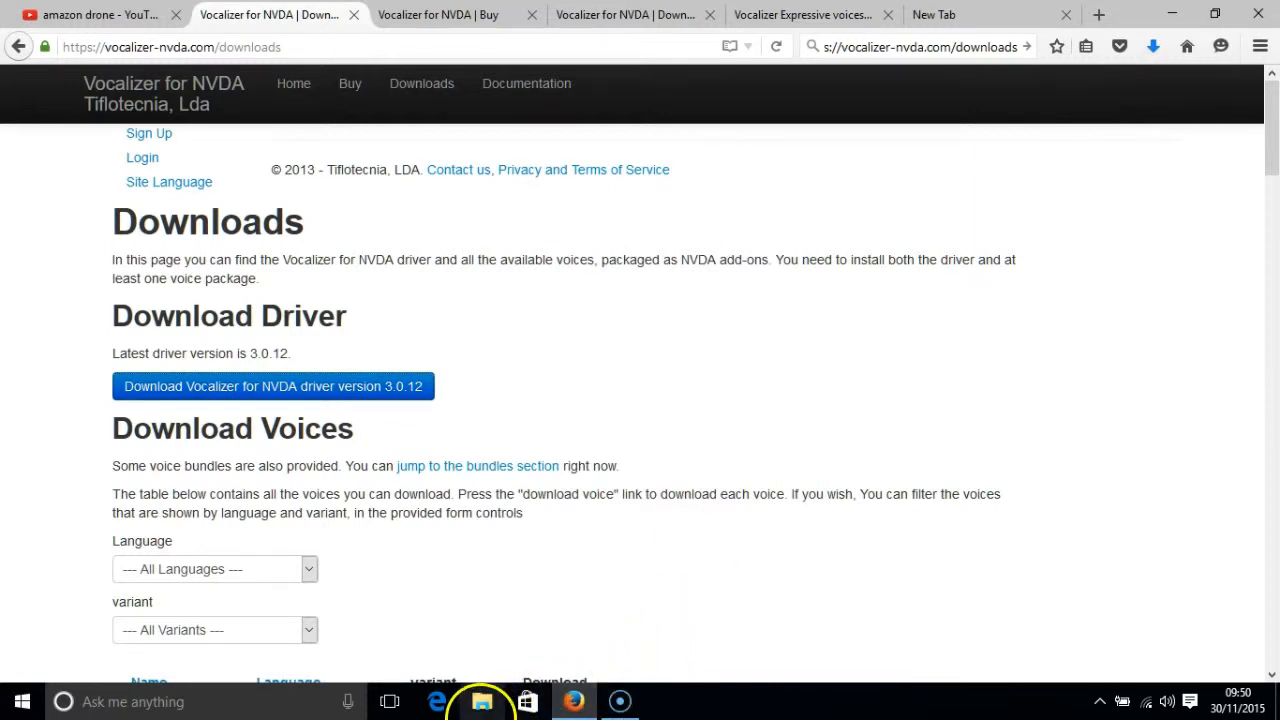
Step: Locate the newly saved Vocalizer driver add-on in the Downloads folder, then close File Explorer
left_click(482, 701)
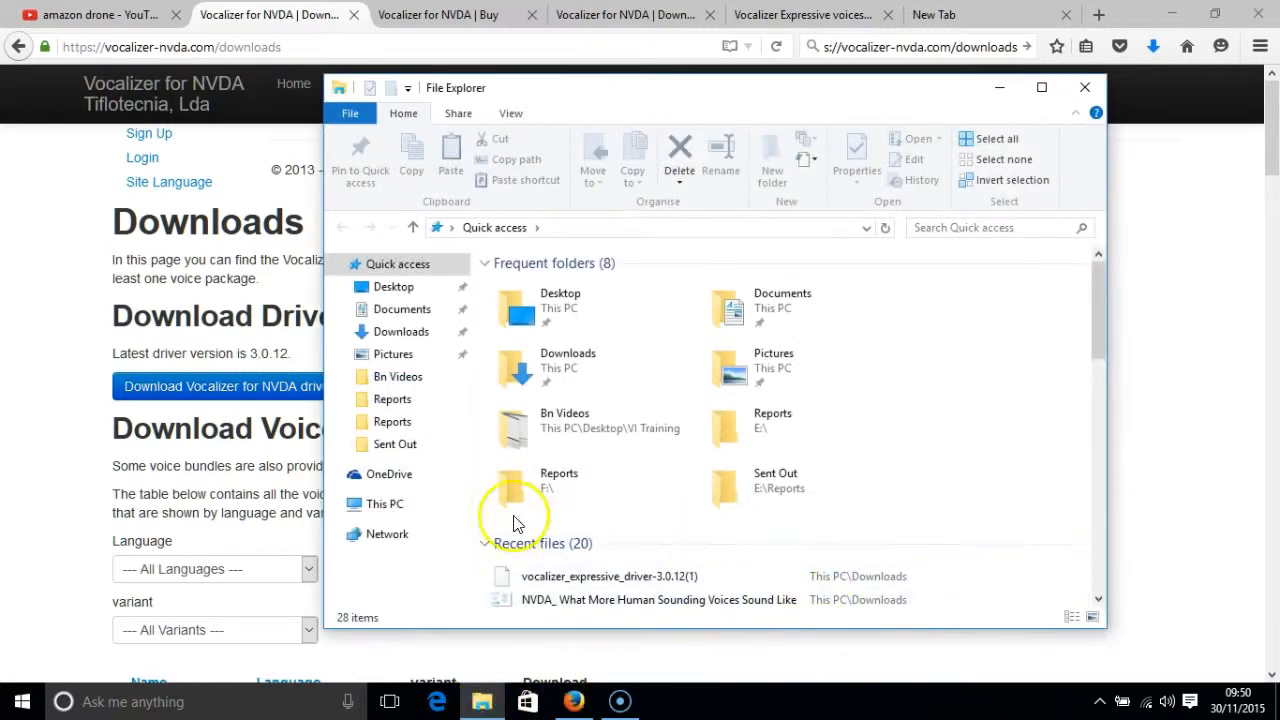
left_click(567, 369)
double_click(567, 369)
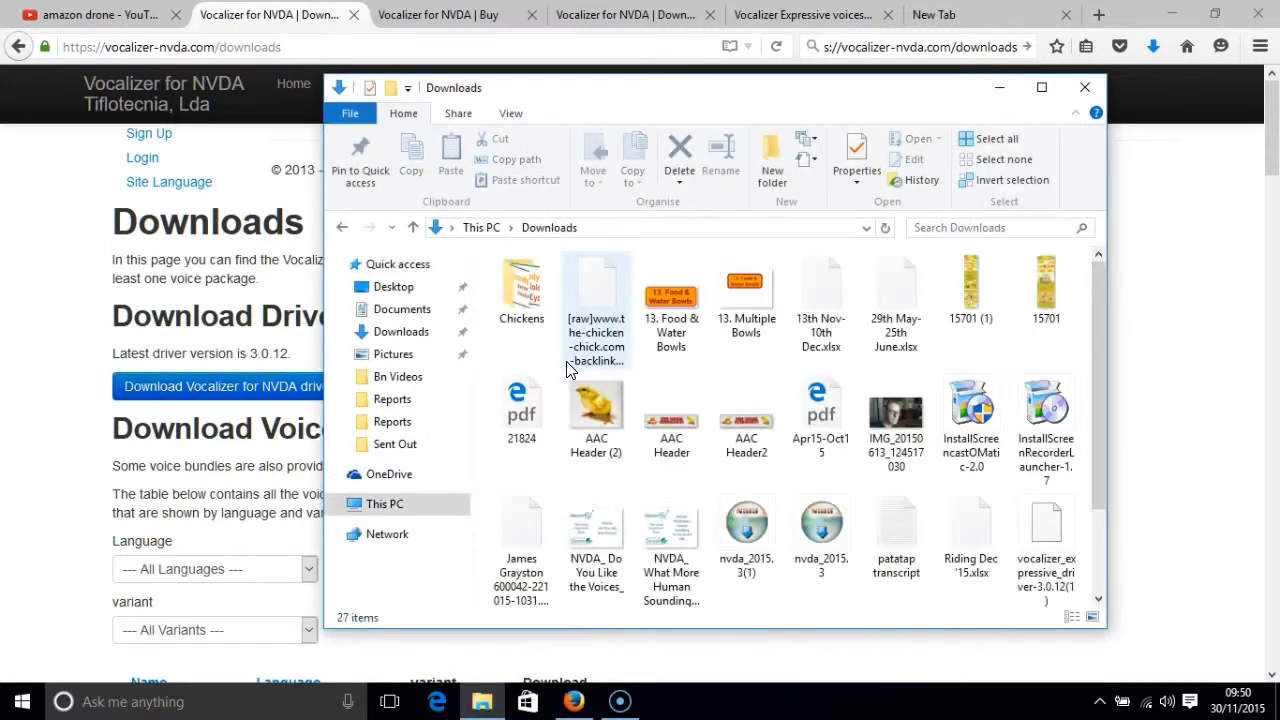
left_click_drag(1102, 400, 1102, 516)
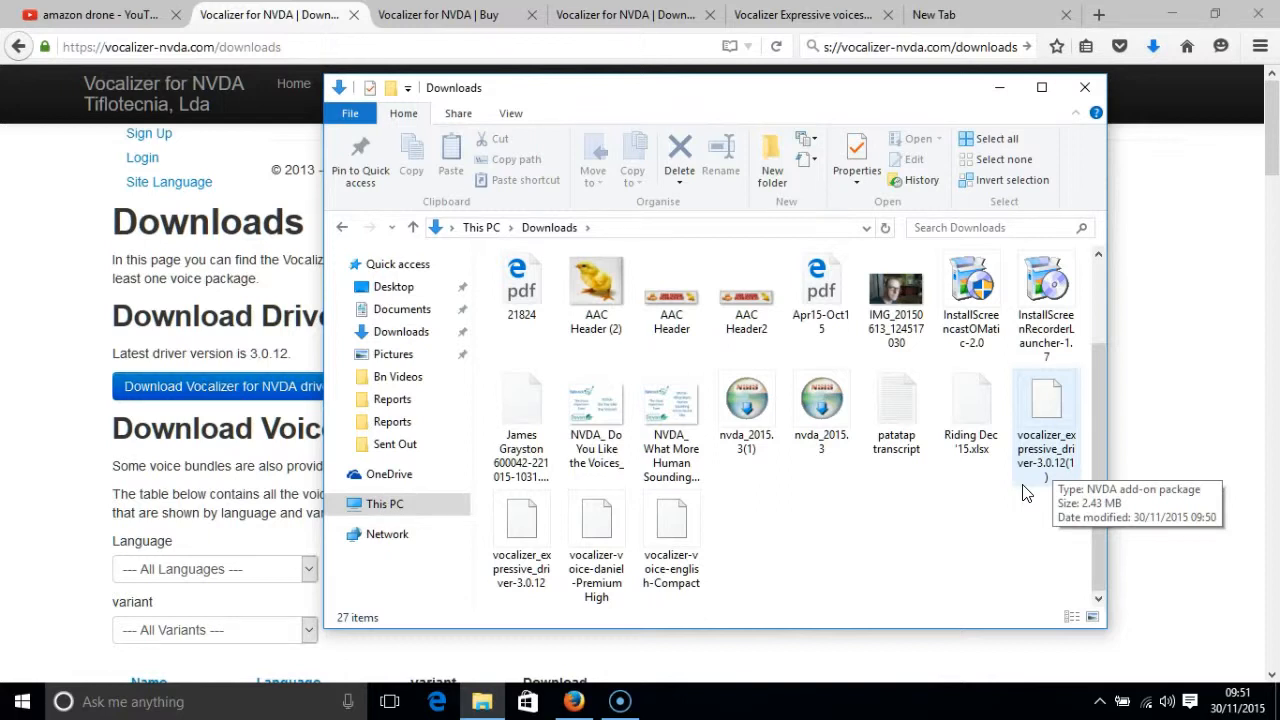
left_click(1086, 86)
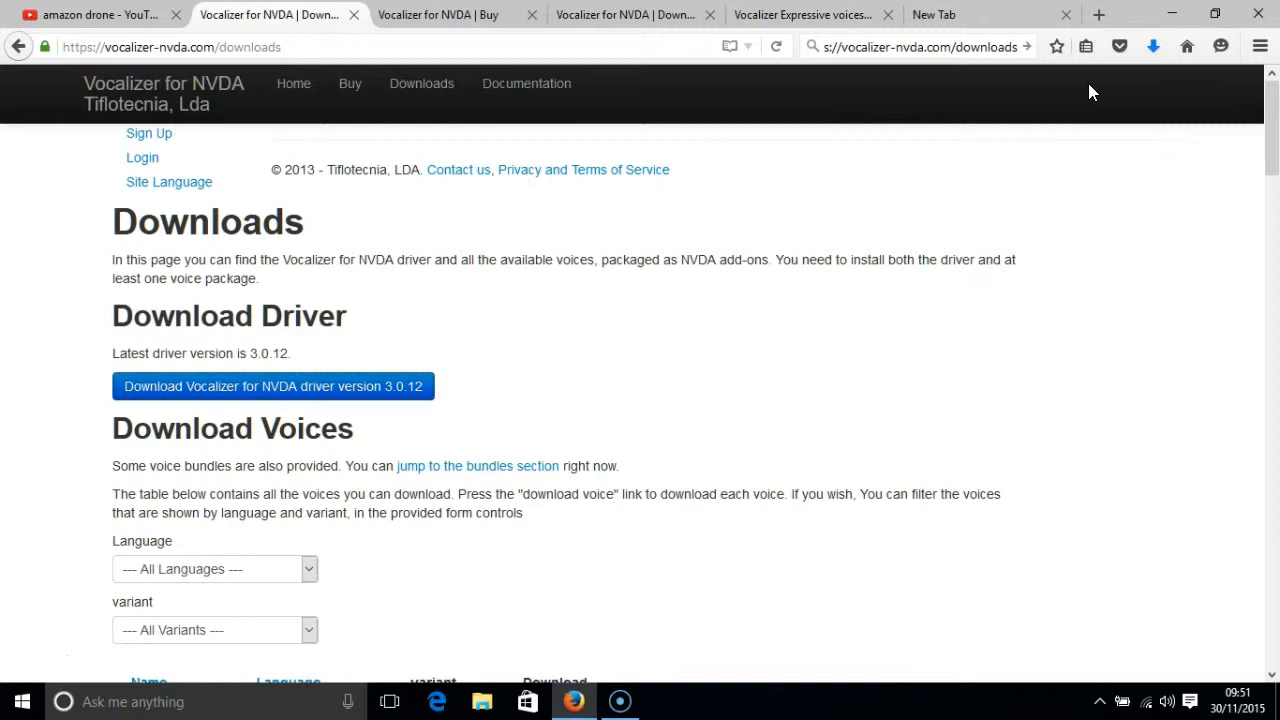
Step: Find the open Computer Room Services page by its address and view the price of Vocalizer Expressive voices for NVDA
left_click(960, 16)
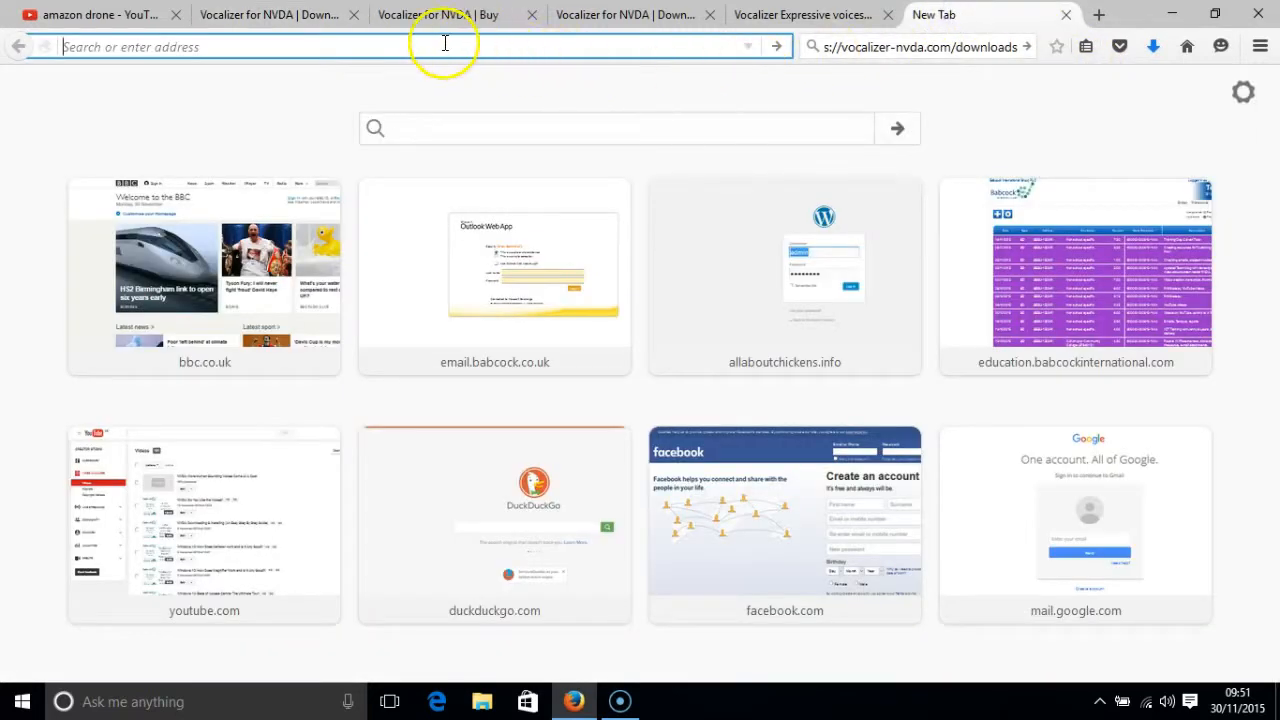
type("comp")
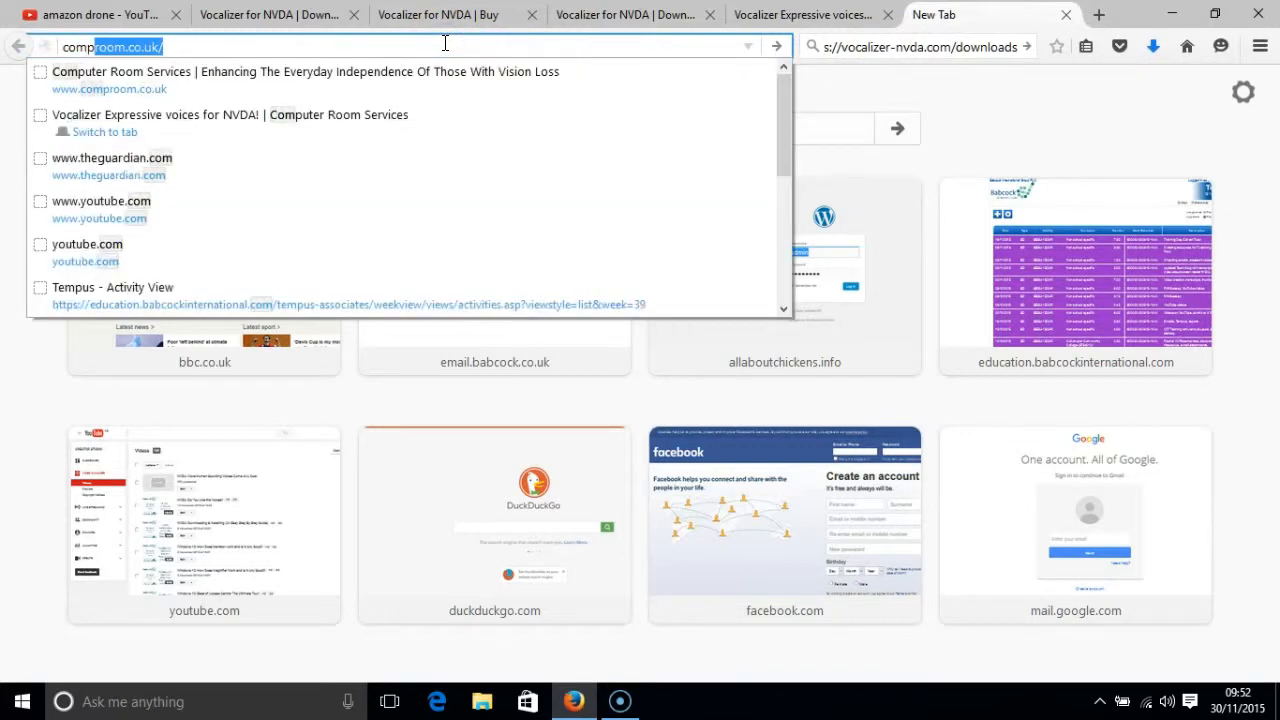
type(" roo")
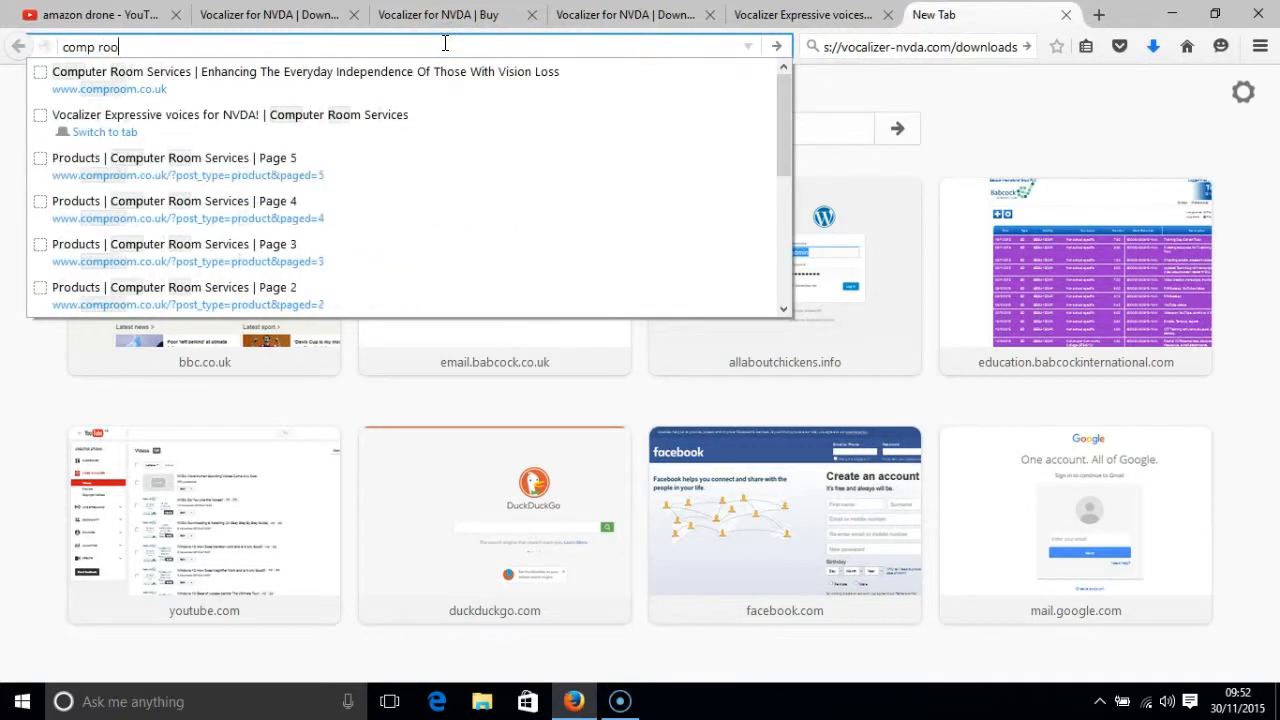
left_click(366, 120)
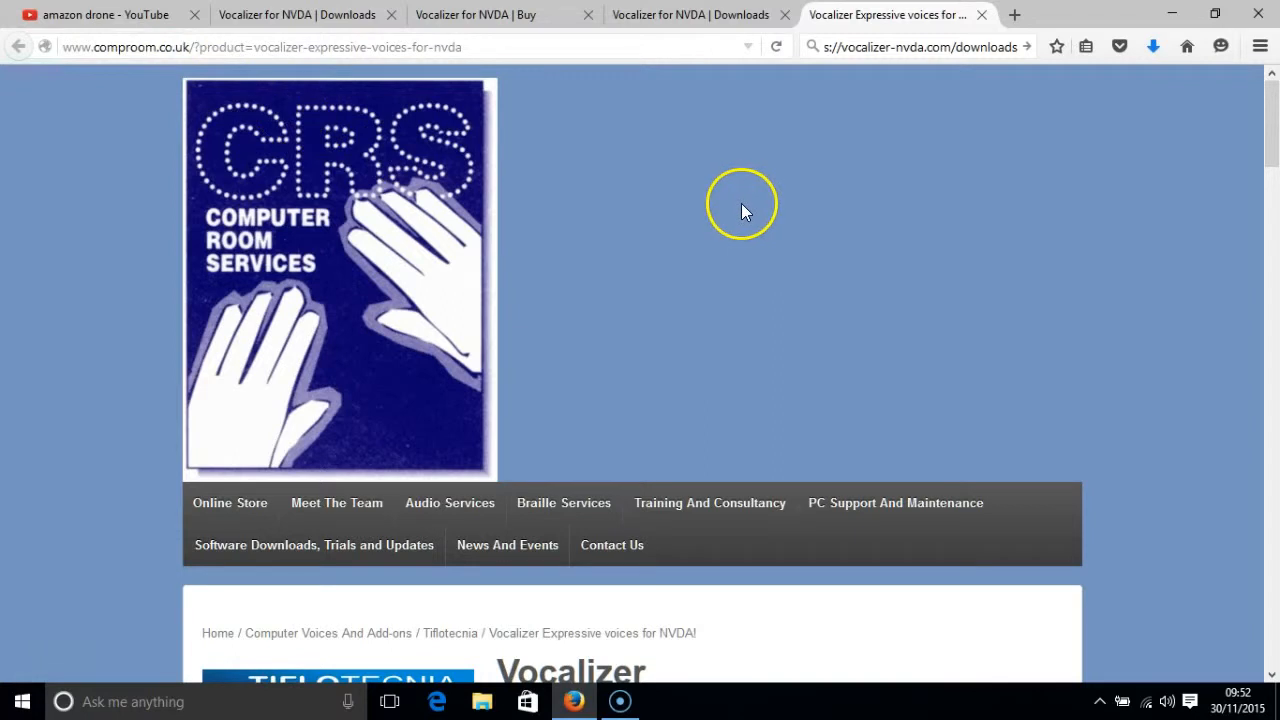
scroll(742, 208, "down", 5)
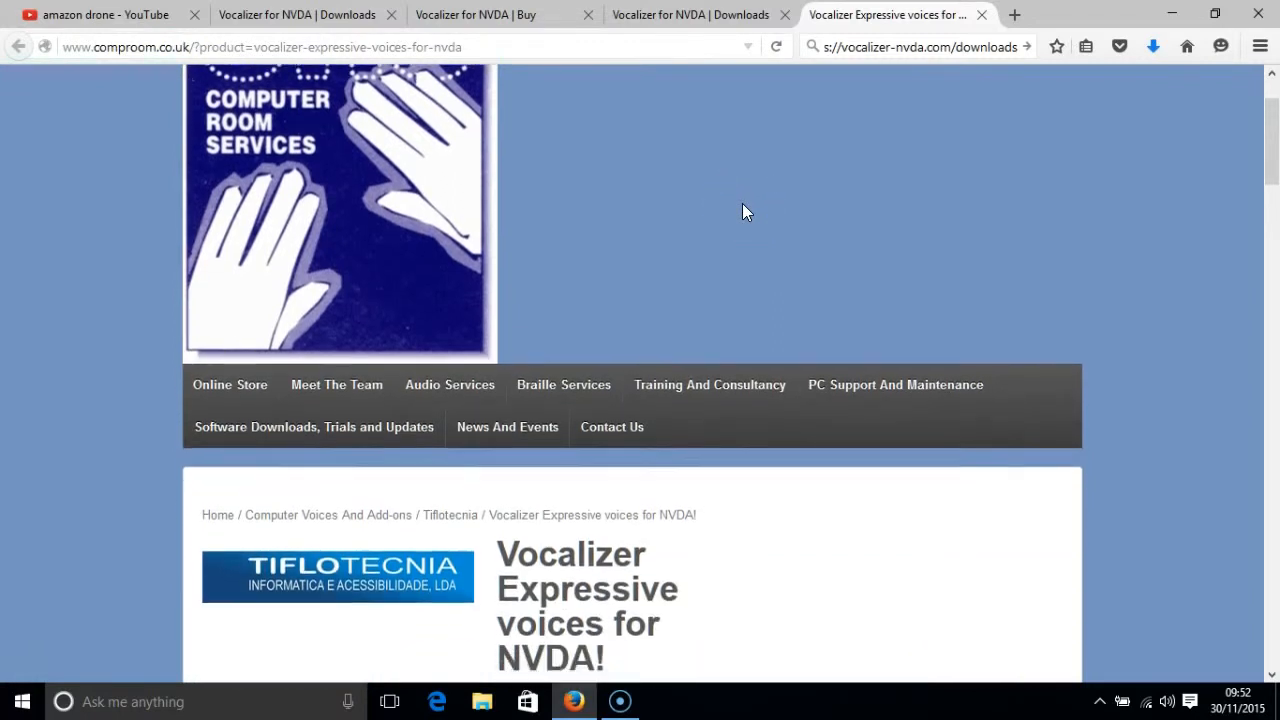
scroll(742, 206, "down", 4)
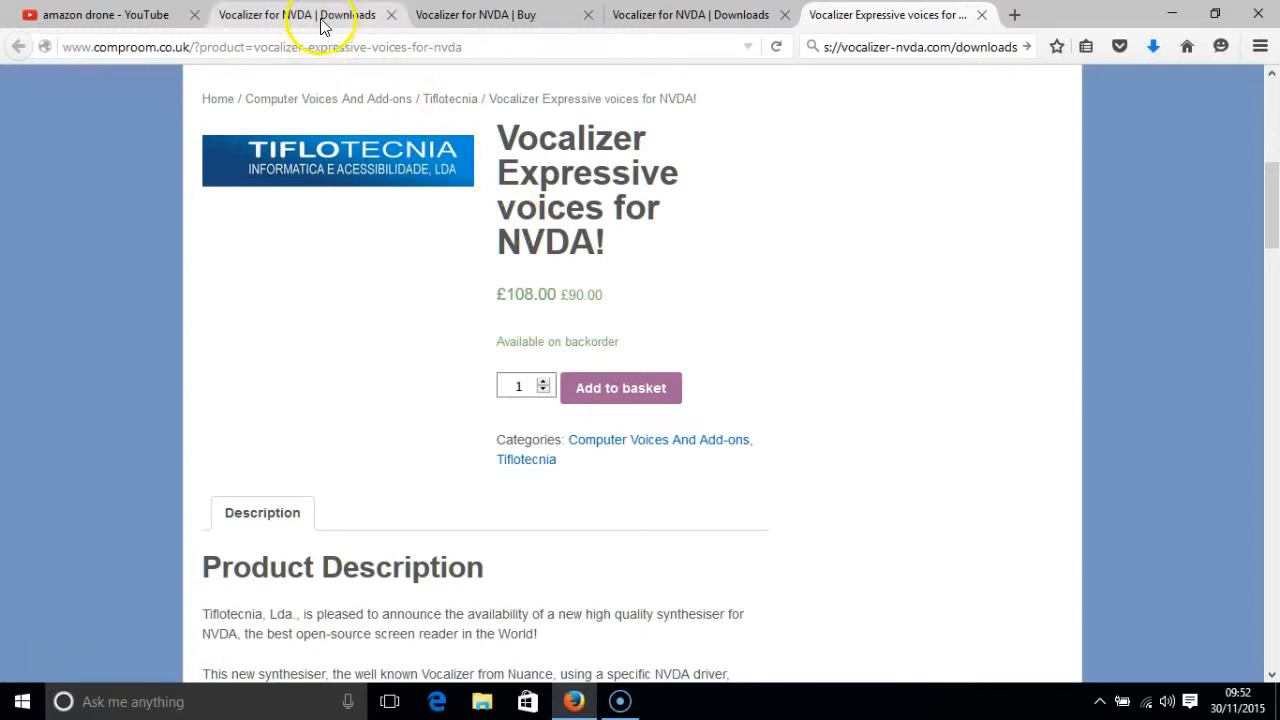
Step: Switch to the Vocalizer Buy page and close the amazon drone YouTube page
left_click(470, 15)
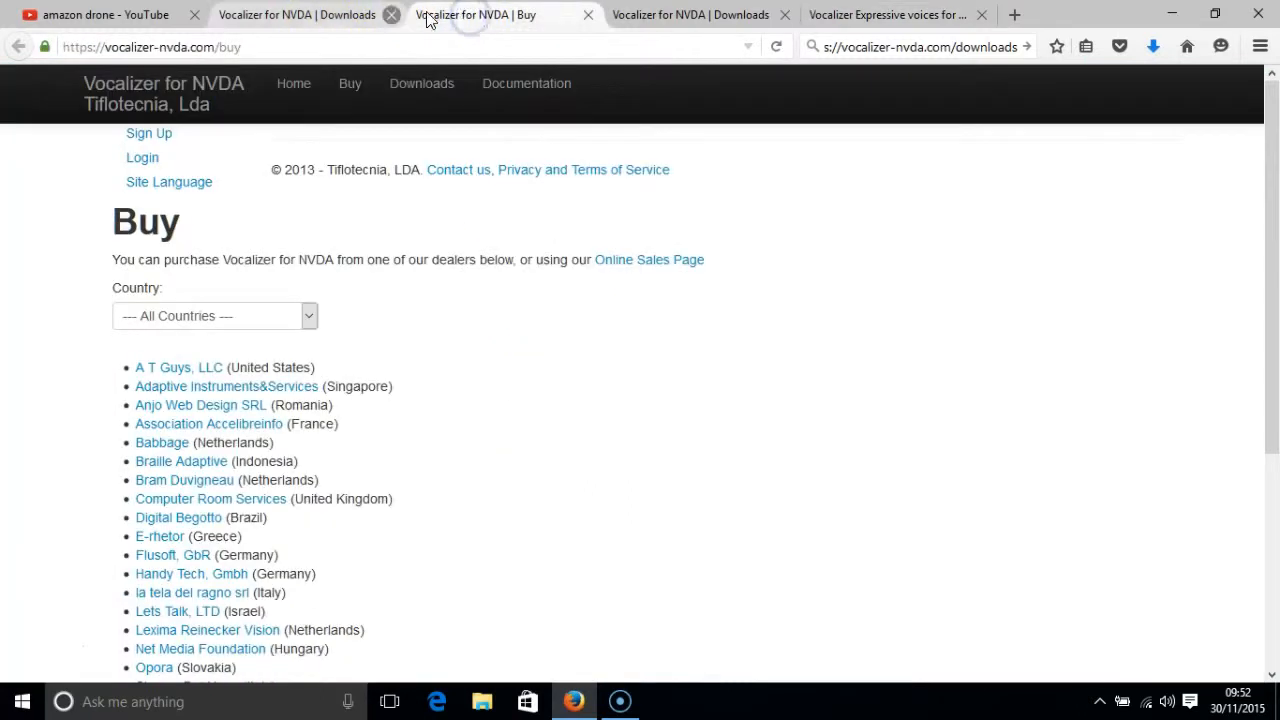
left_click(194, 15)
left_click(465, 259)
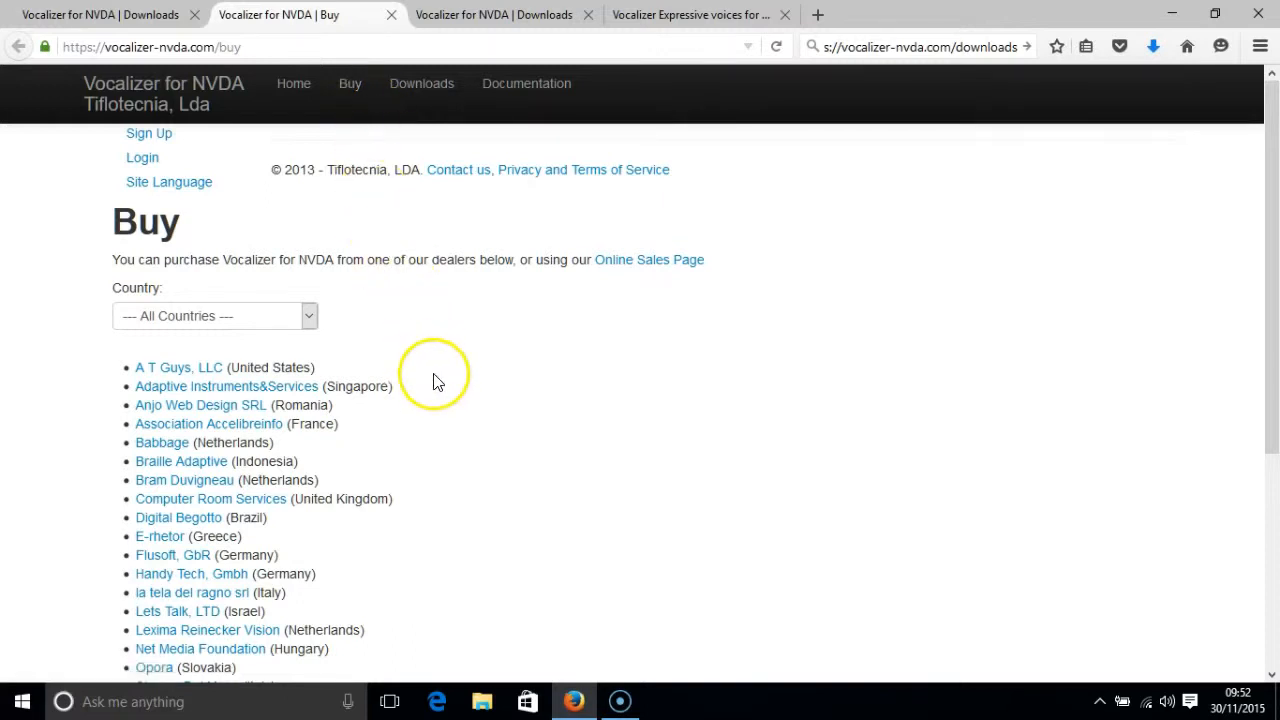
Step: Look through the dealers and country choices on the Buy page, and open the Computer Room Services (United Kingdom) website
scroll(453, 387, "down", 3)
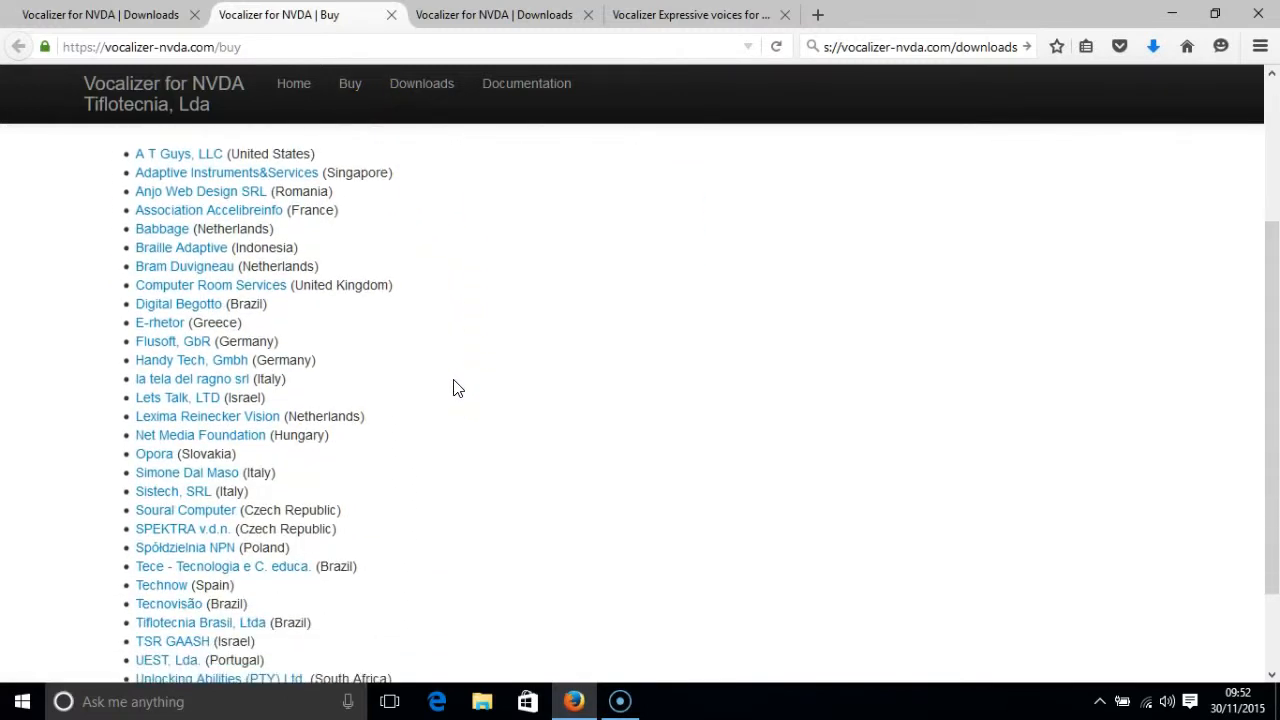
scroll(453, 387, "down", 3)
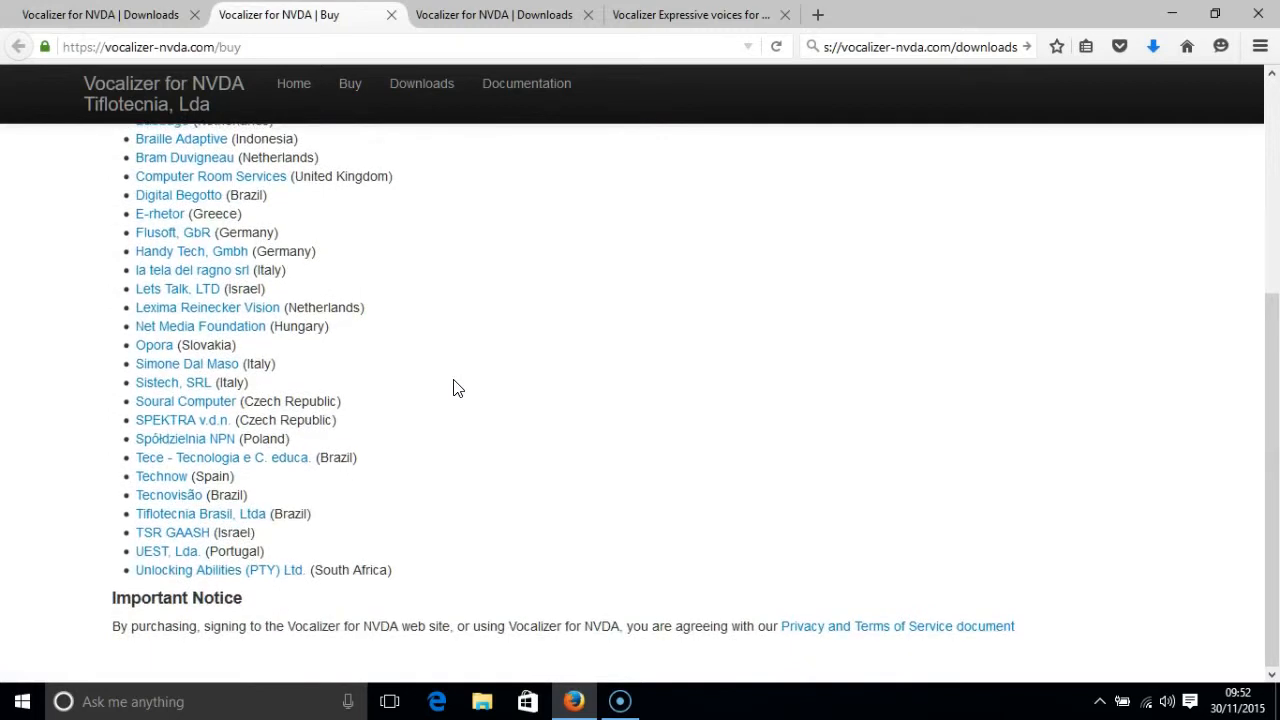
scroll(453, 387, "up", 3)
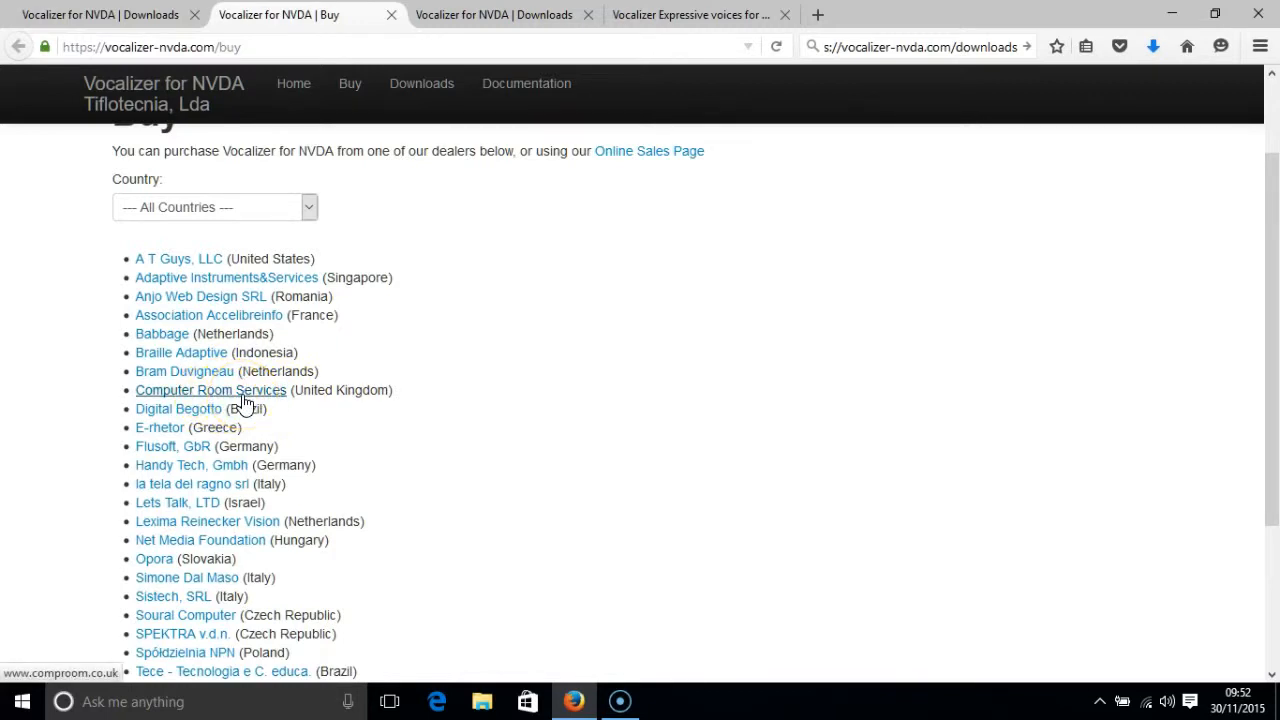
left_click(310, 207)
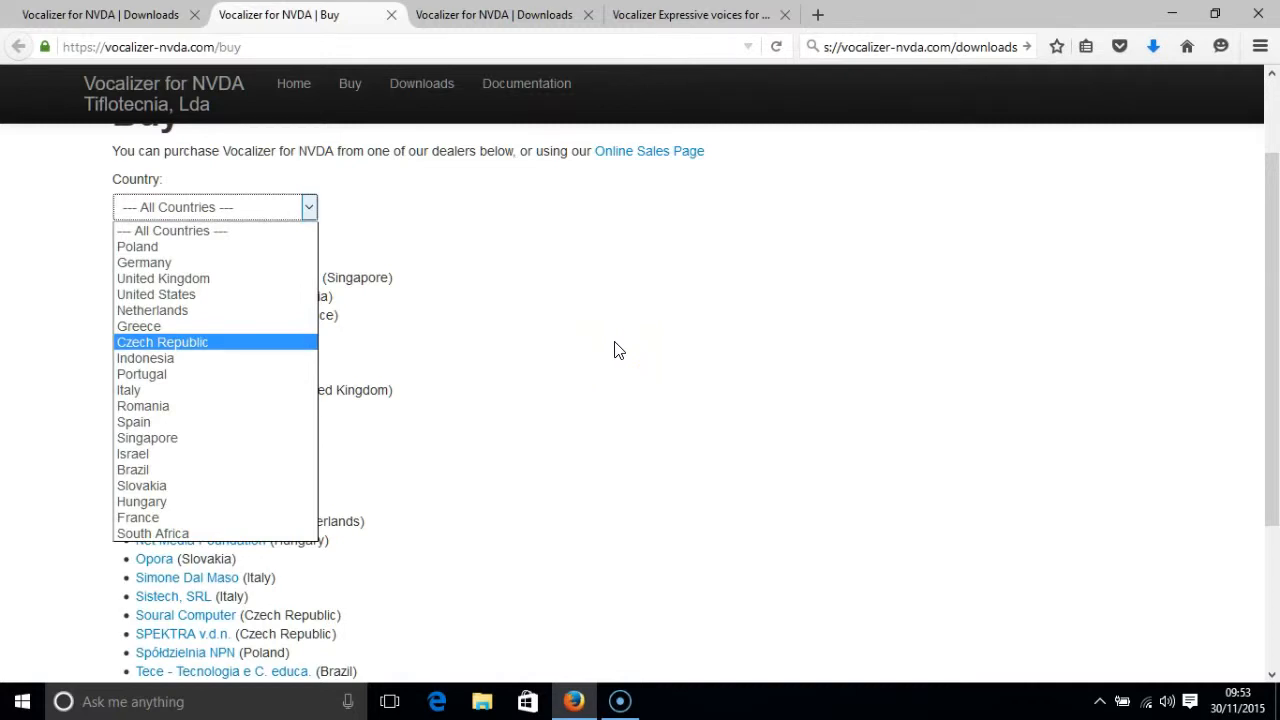
left_click(240, 392)
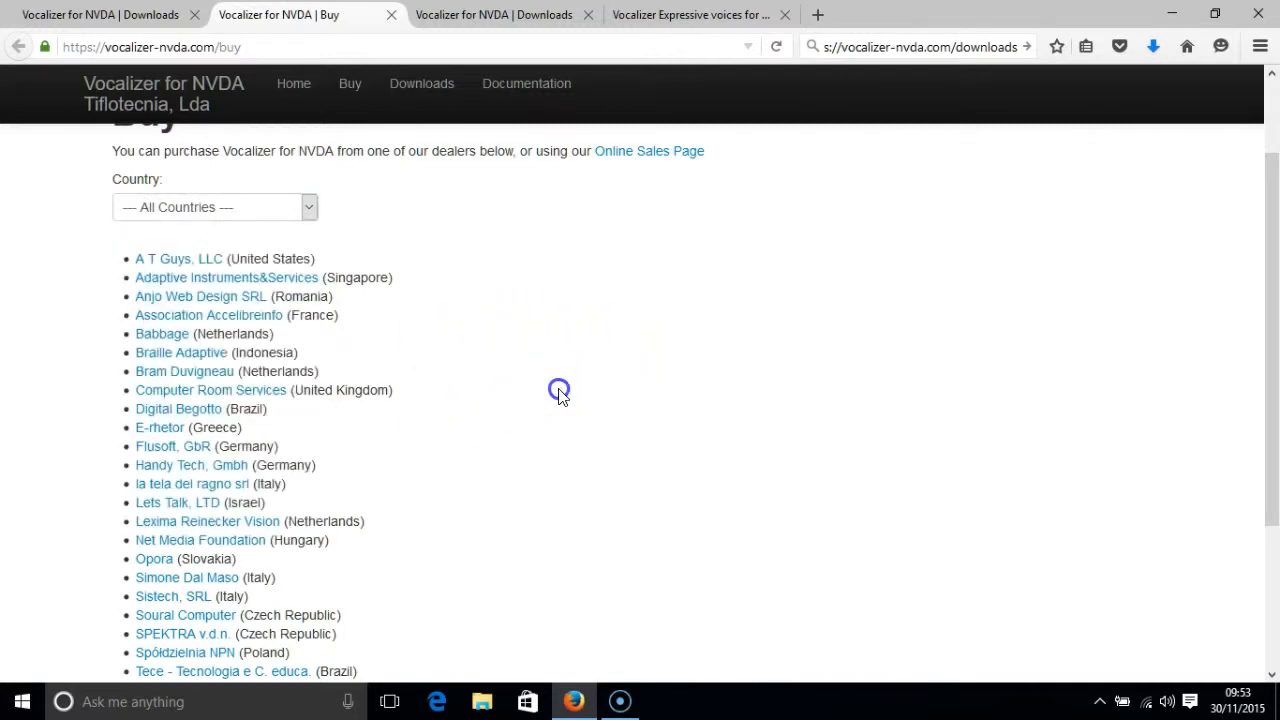
left_click(234, 398)
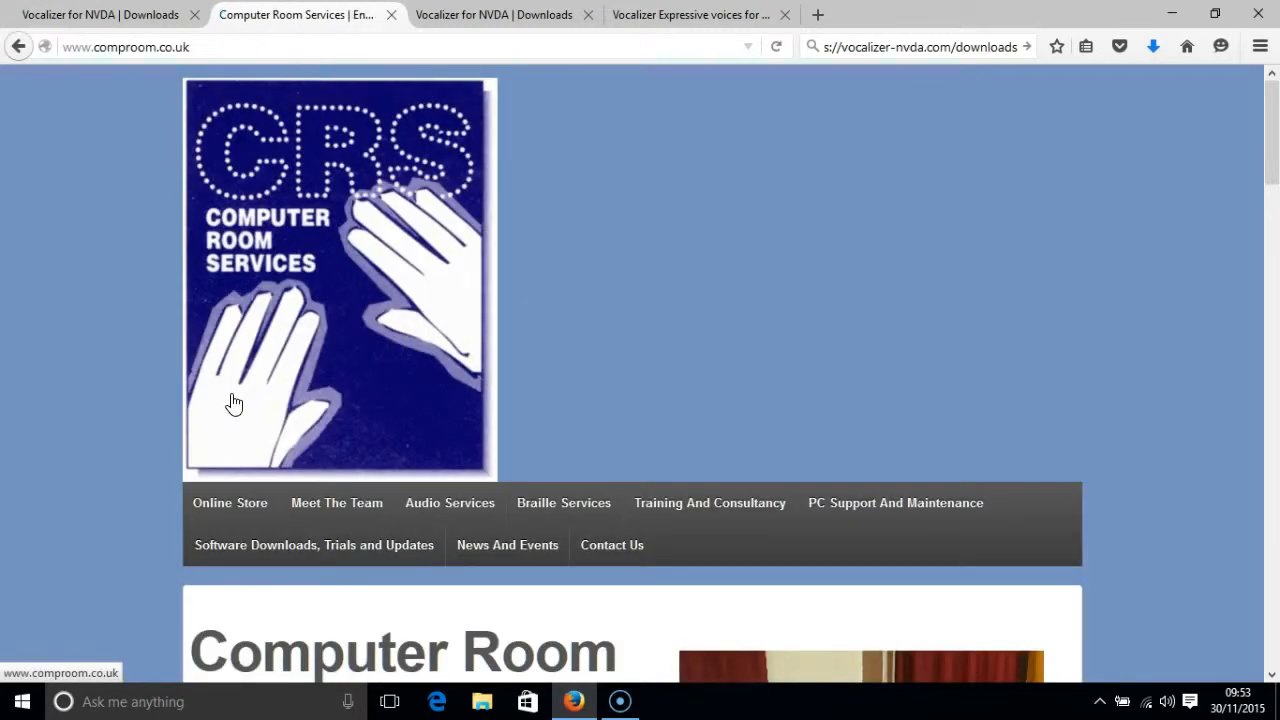
Step: Search the web in a new tab for "comp room uk vocaliser nvda" and open the Computer Room Services product page for Vocalizer Expressive voices
left_click(530, 382)
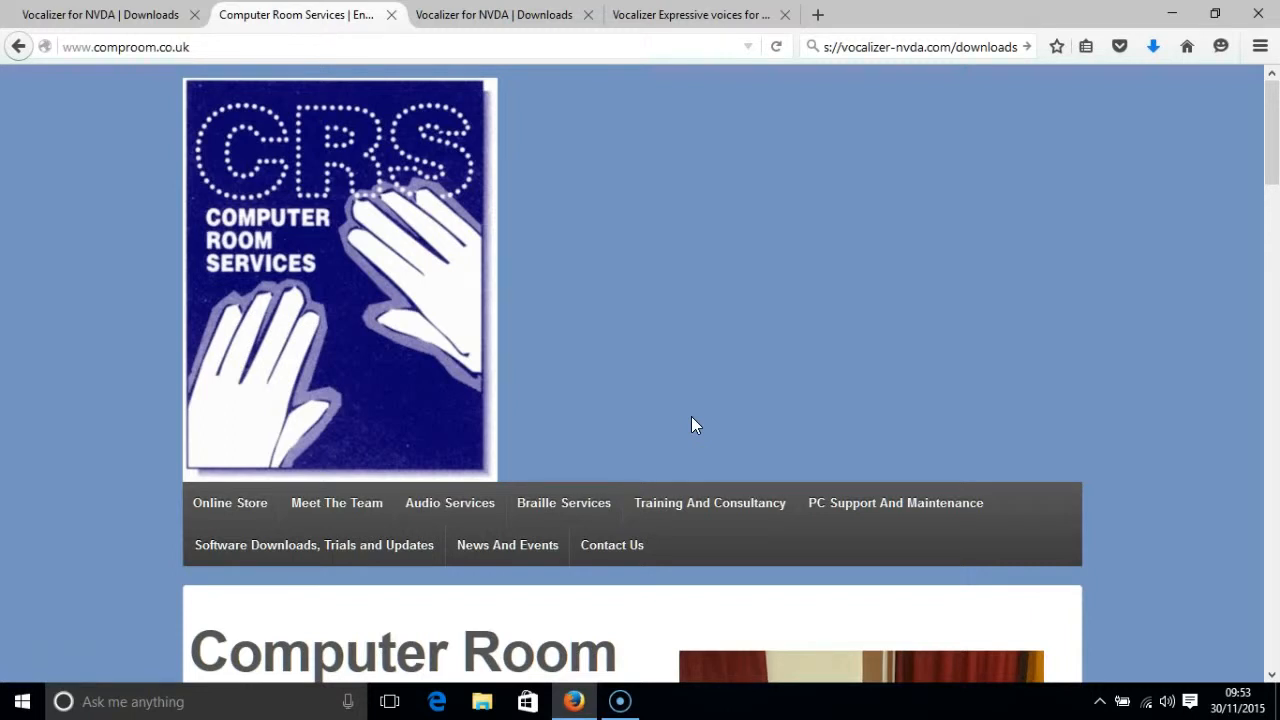
left_click(818, 18)
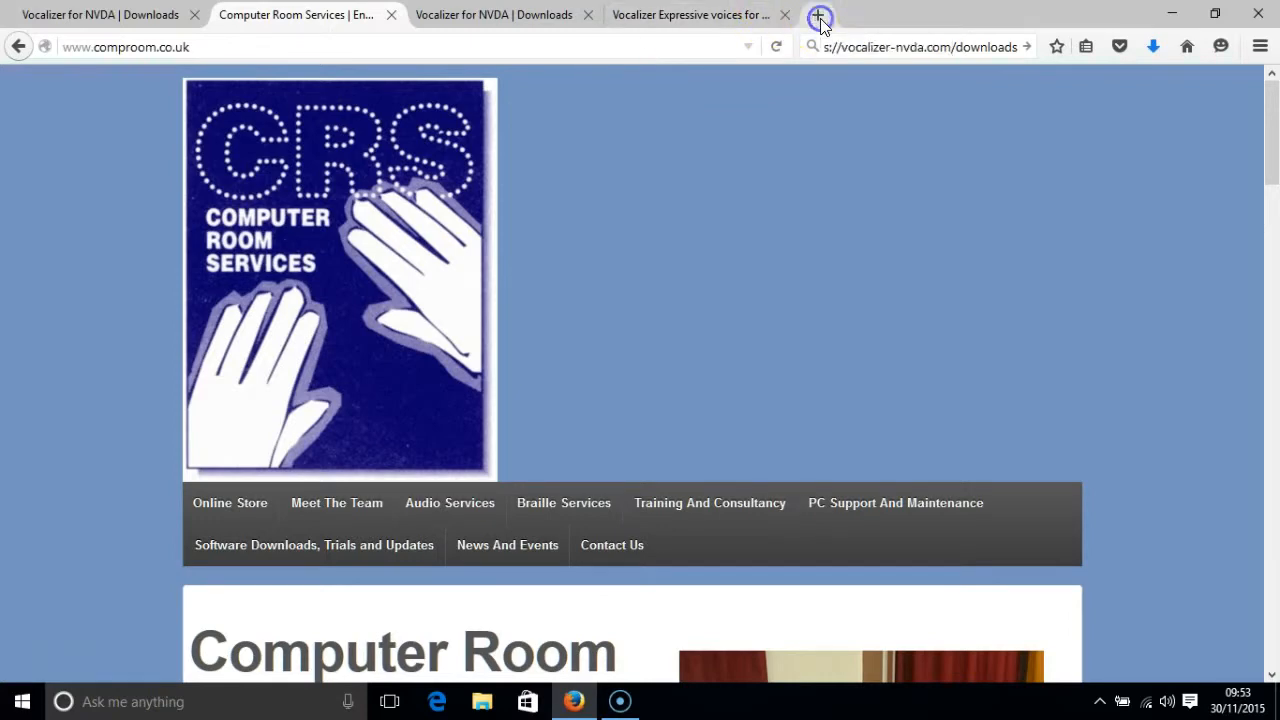
type("co")
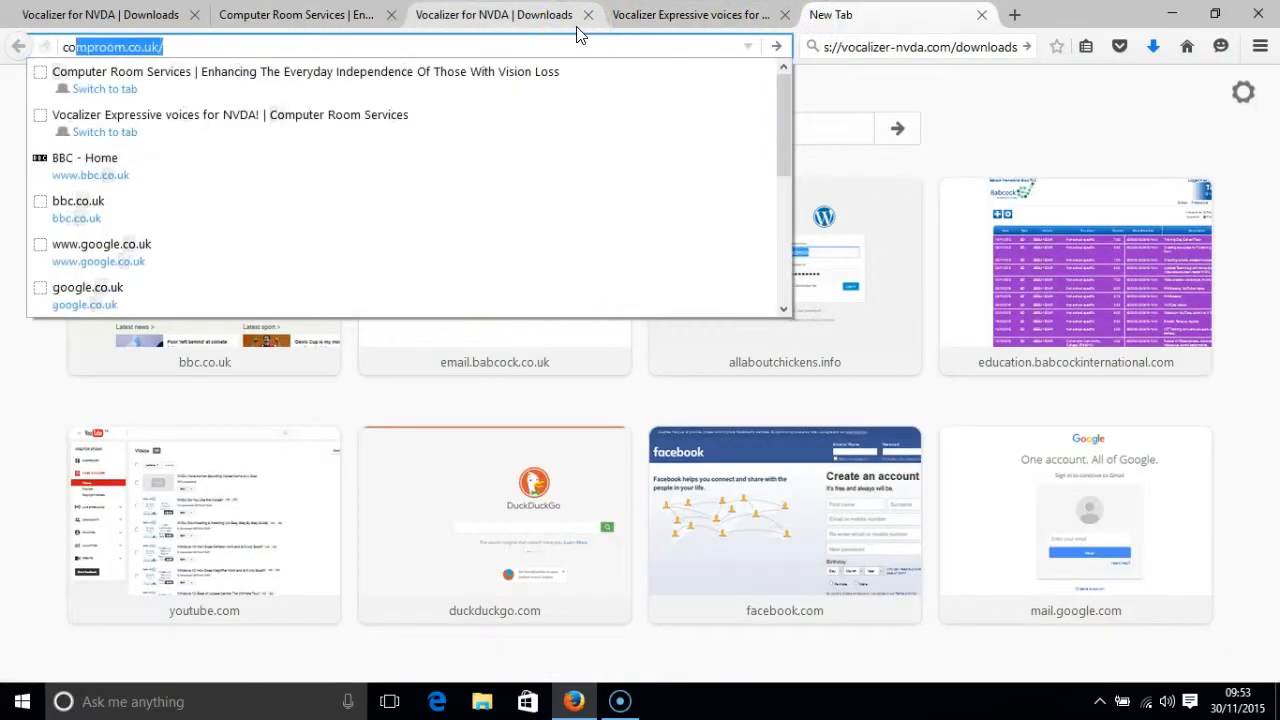
type("mp r")
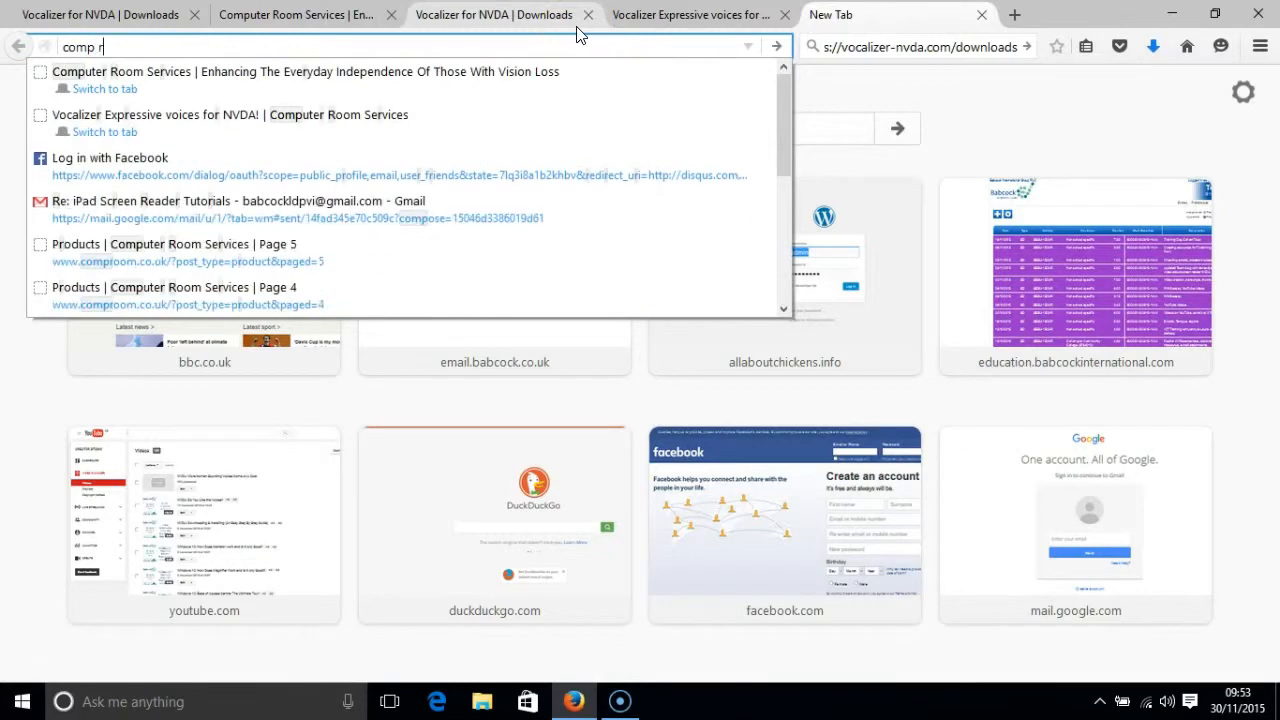
type("oo")
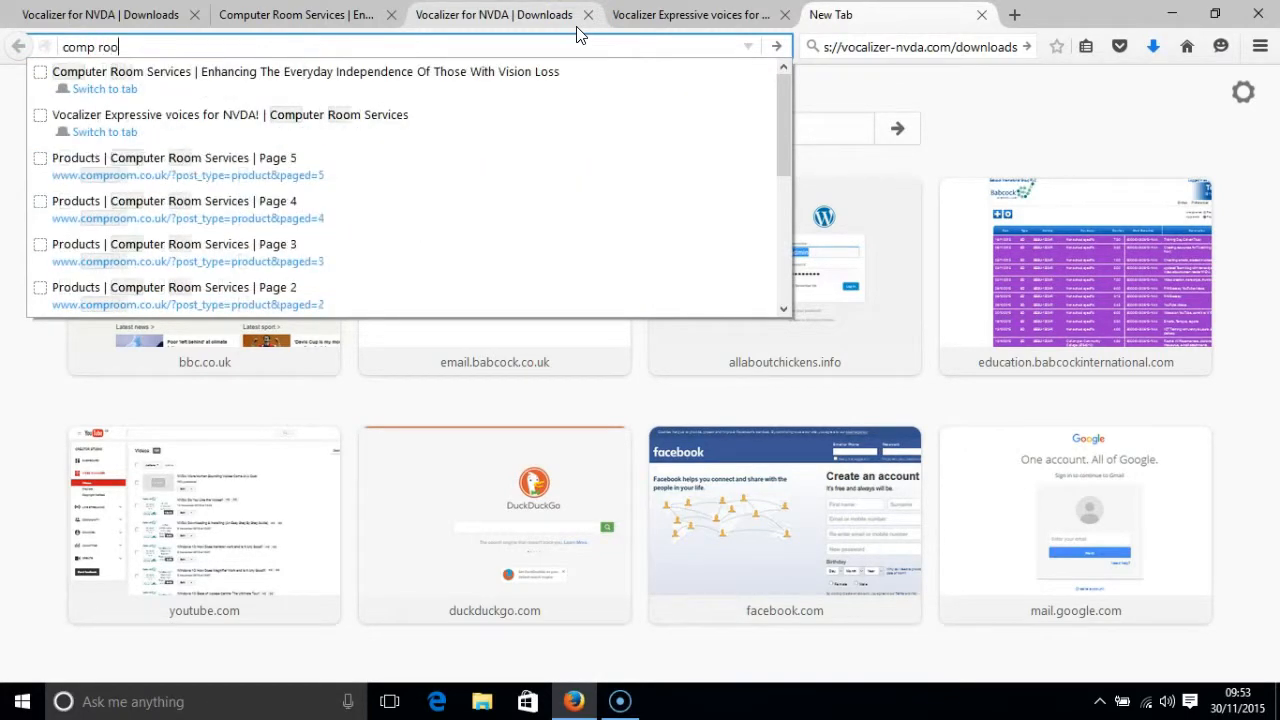
type("m uk ")
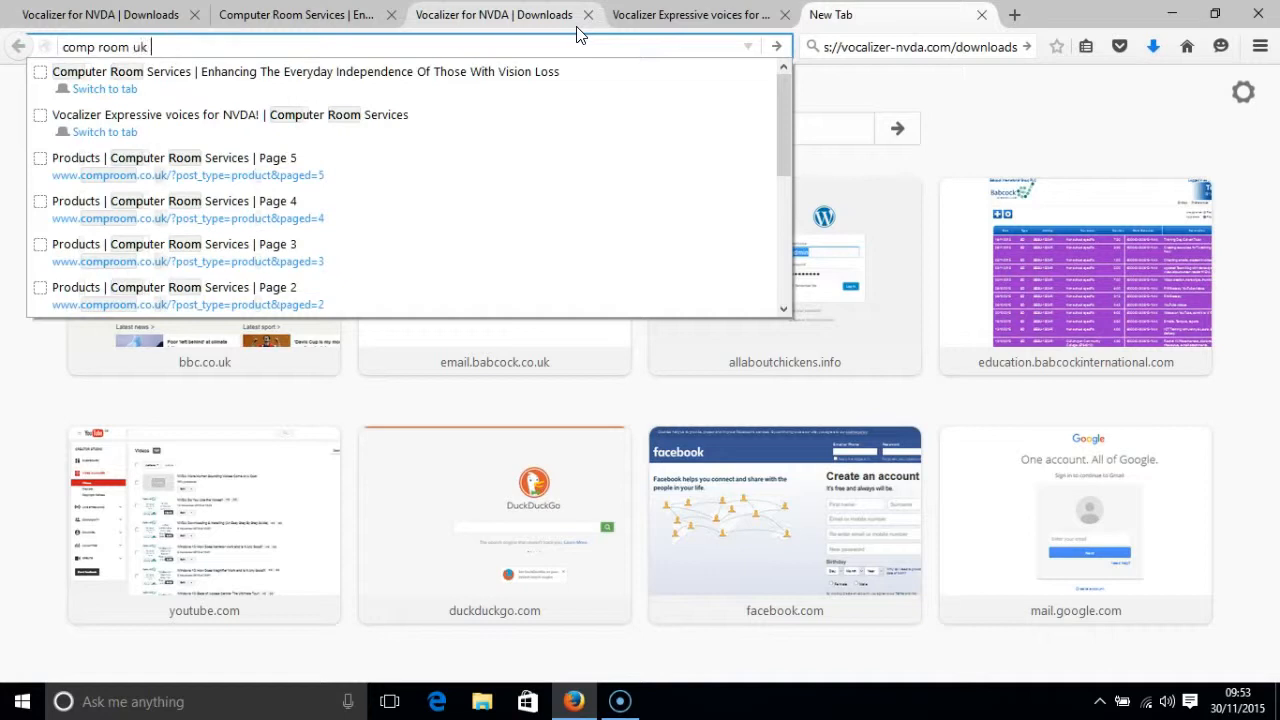
type("voca")
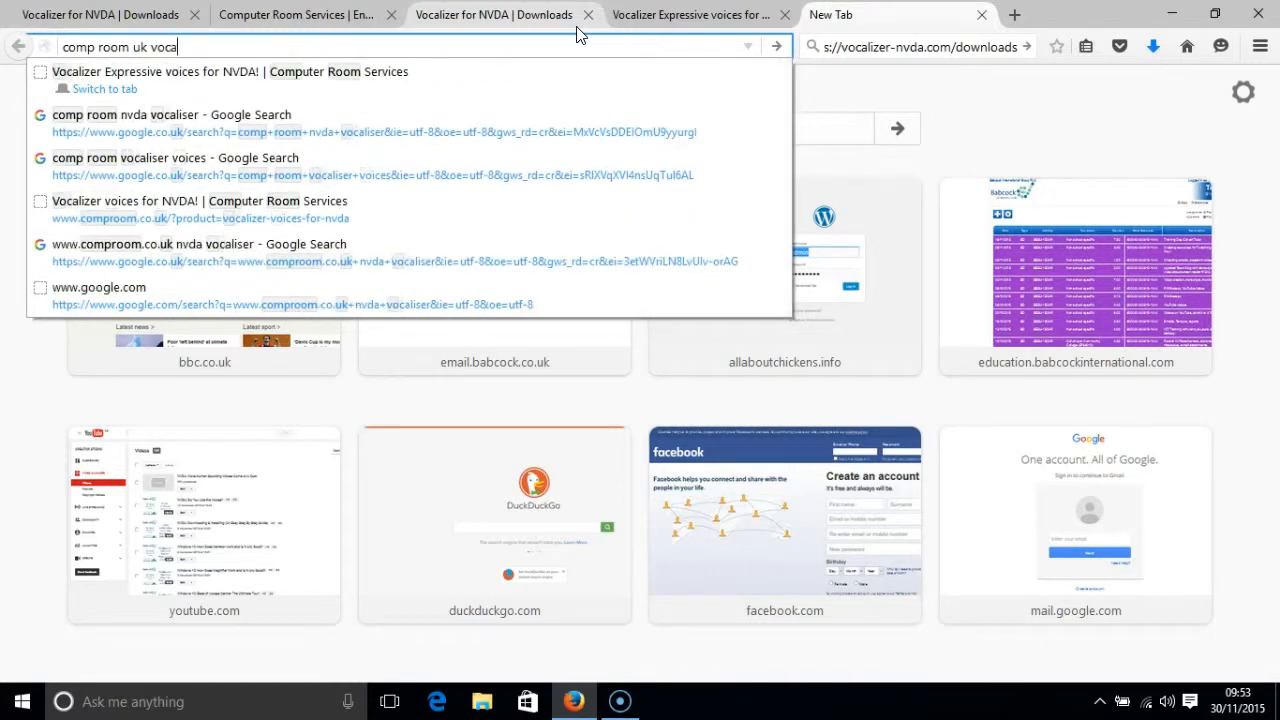
type("liser")
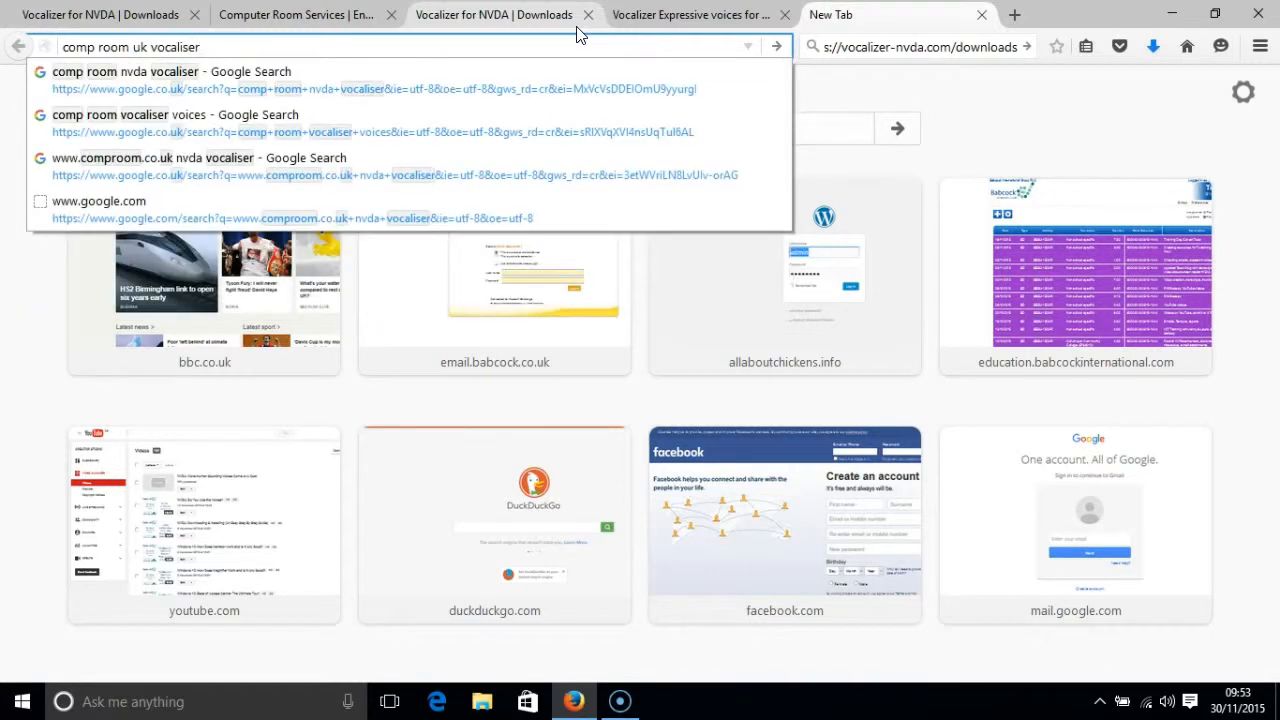
type(" nvda")
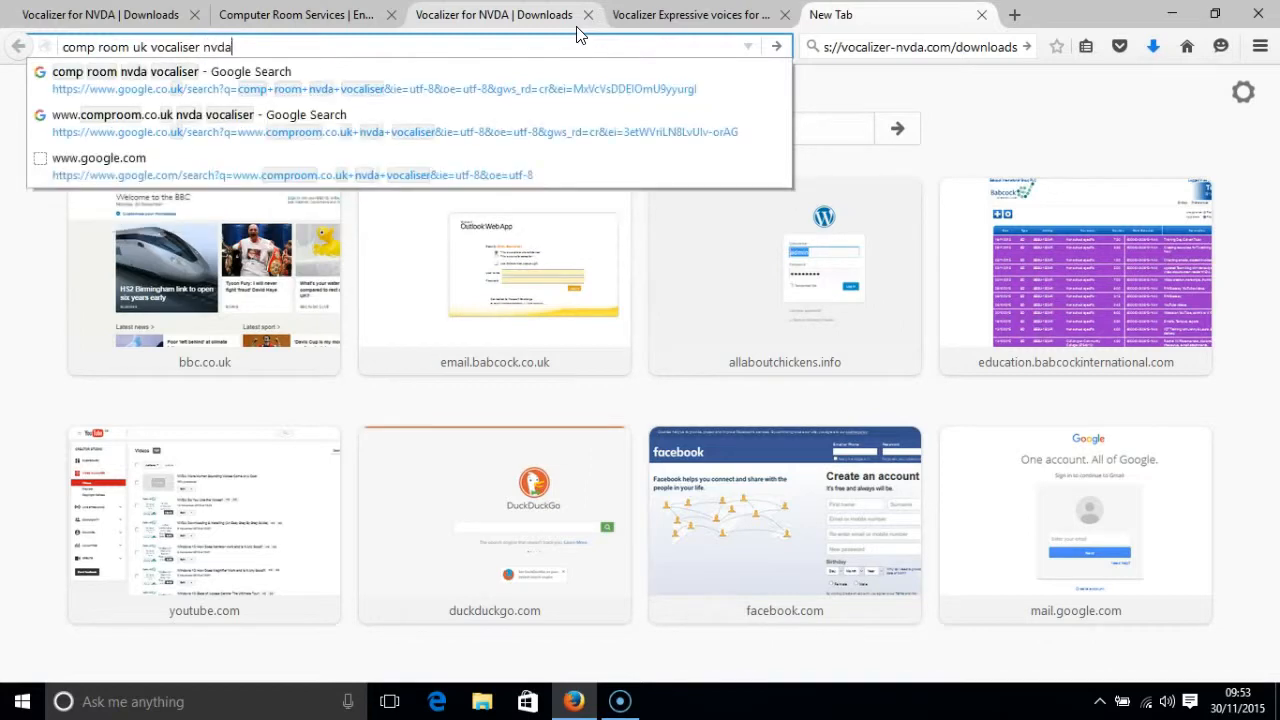
key("Return")
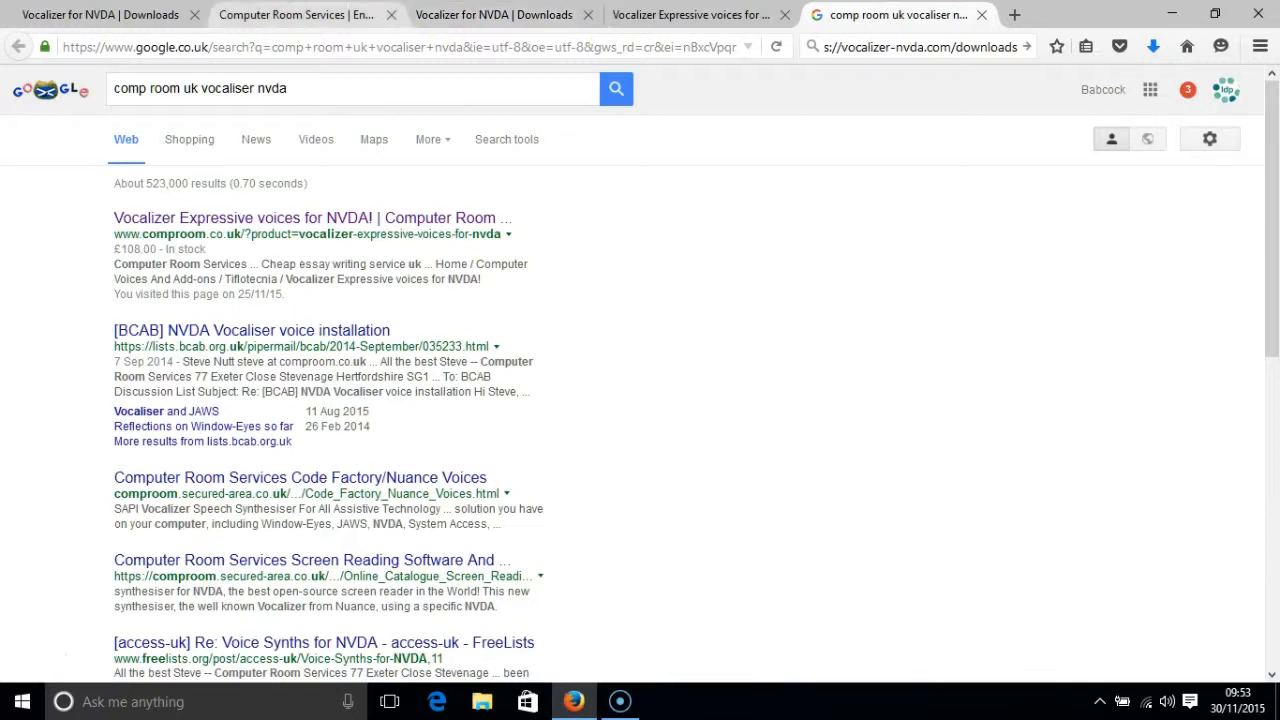
left_click(260, 220)
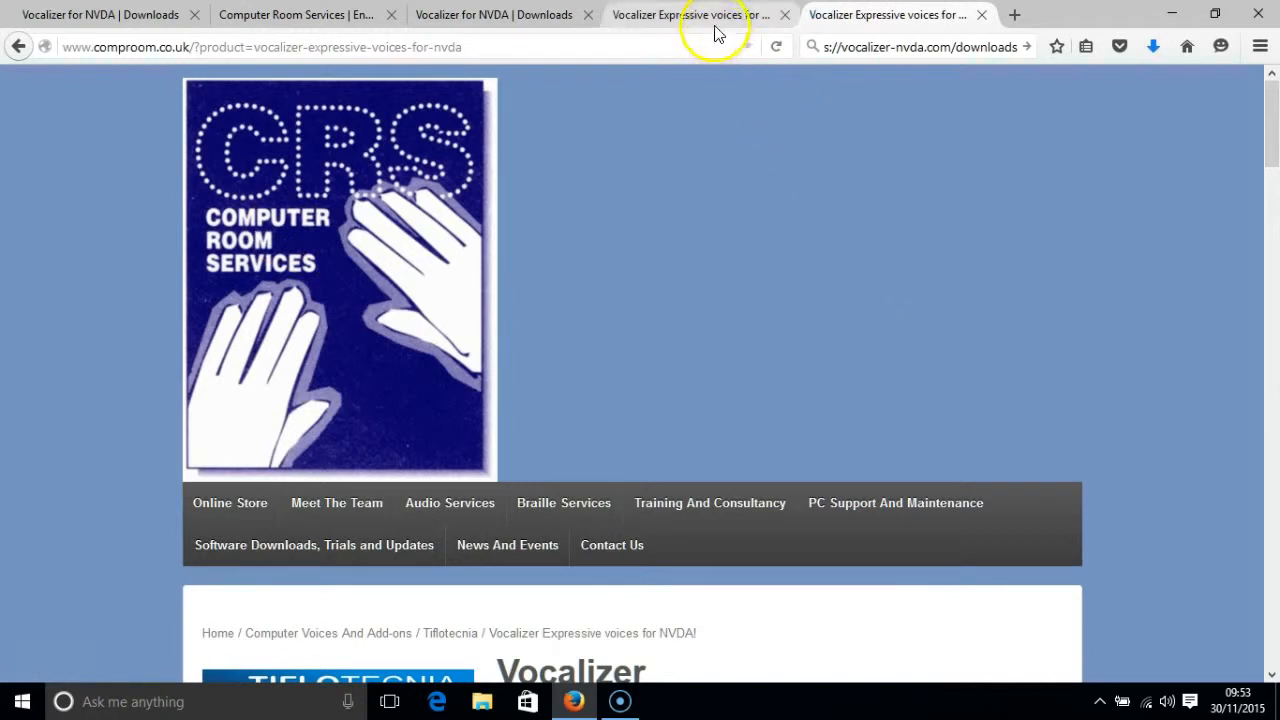
Step: Close the Computer Room Services home page and view the price and ordering details on the Vocalizer Expressive product page
left_click(393, 20)
scroll(763, 221, "down", 5)
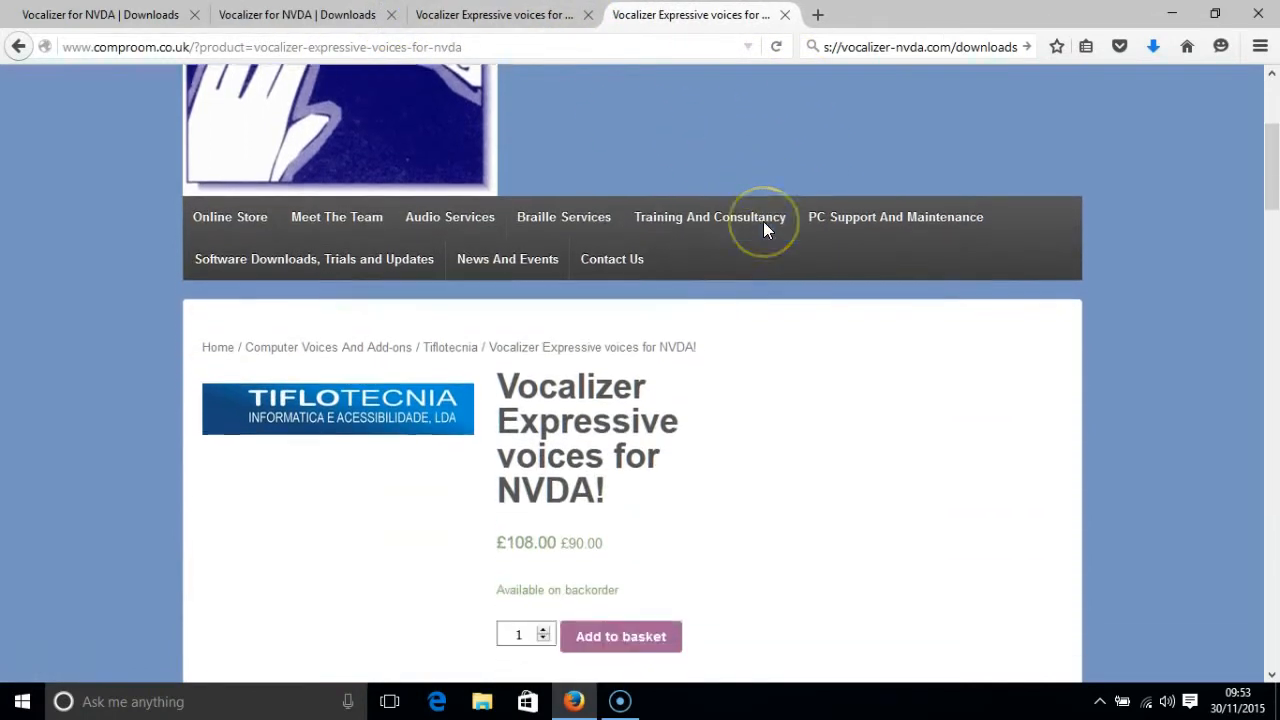
scroll(765, 229, "down", 3)
scroll(765, 231, "up", 6)
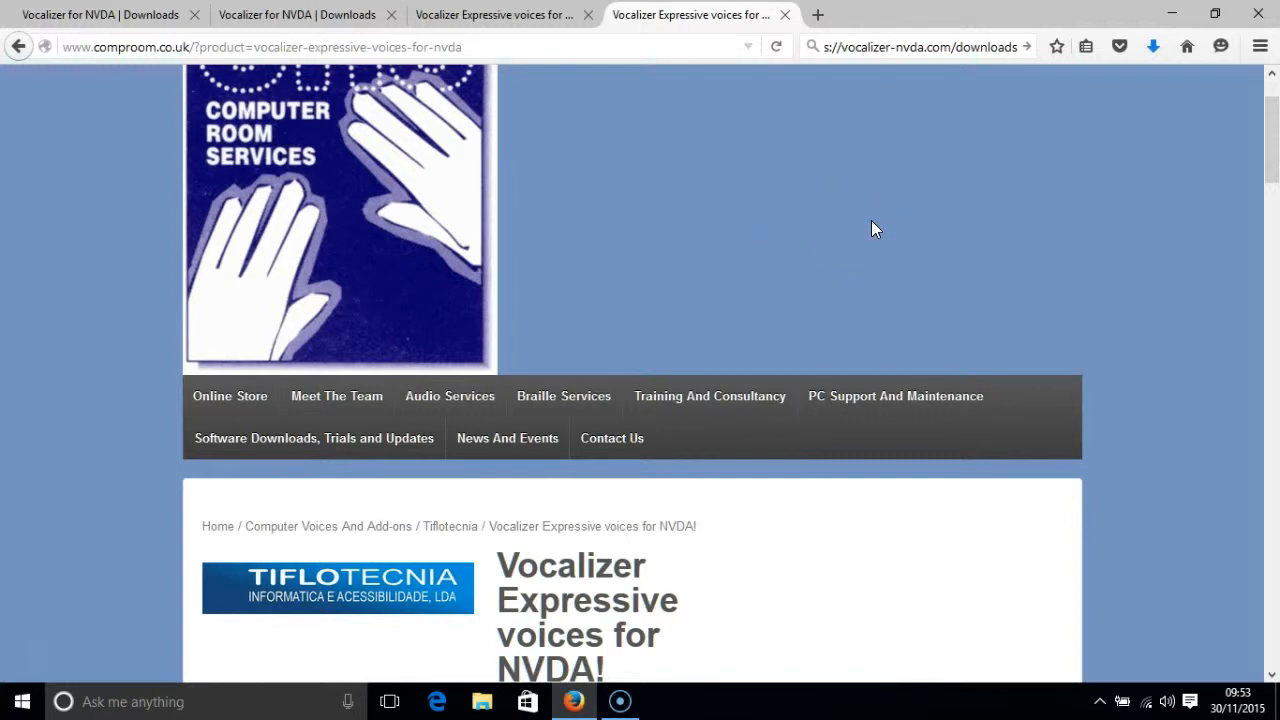
scroll(871, 228, "down", 2)
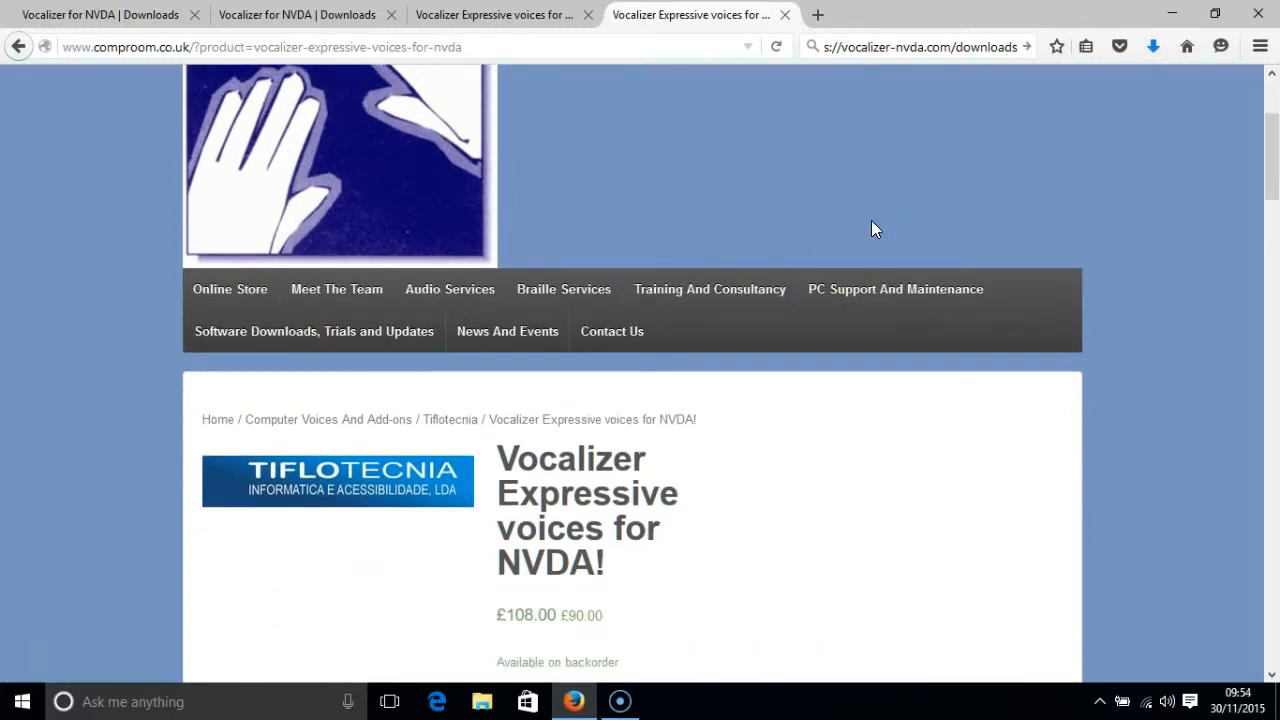
scroll(871, 229, "down", 2)
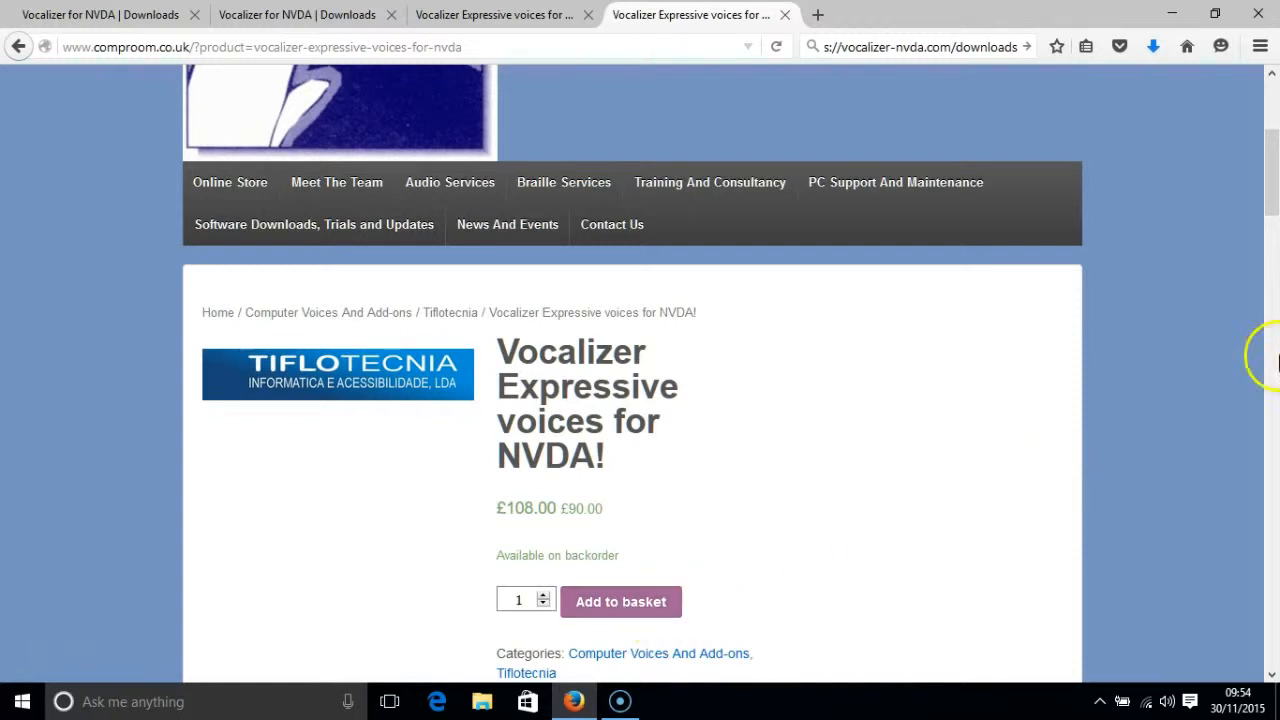
Step: Close both Vocalizer Expressive product pages and open the account sign-up page of the Vocalizer for NVDA site
left_click(786, 16)
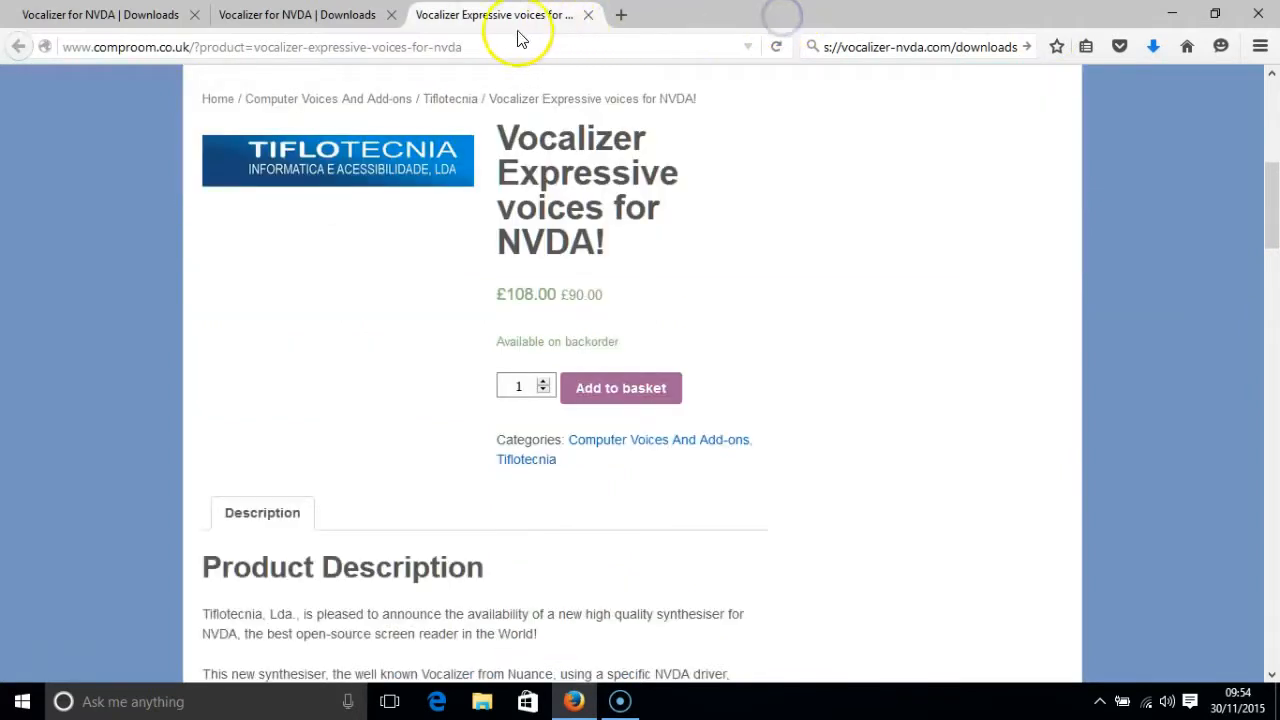
left_click(588, 16)
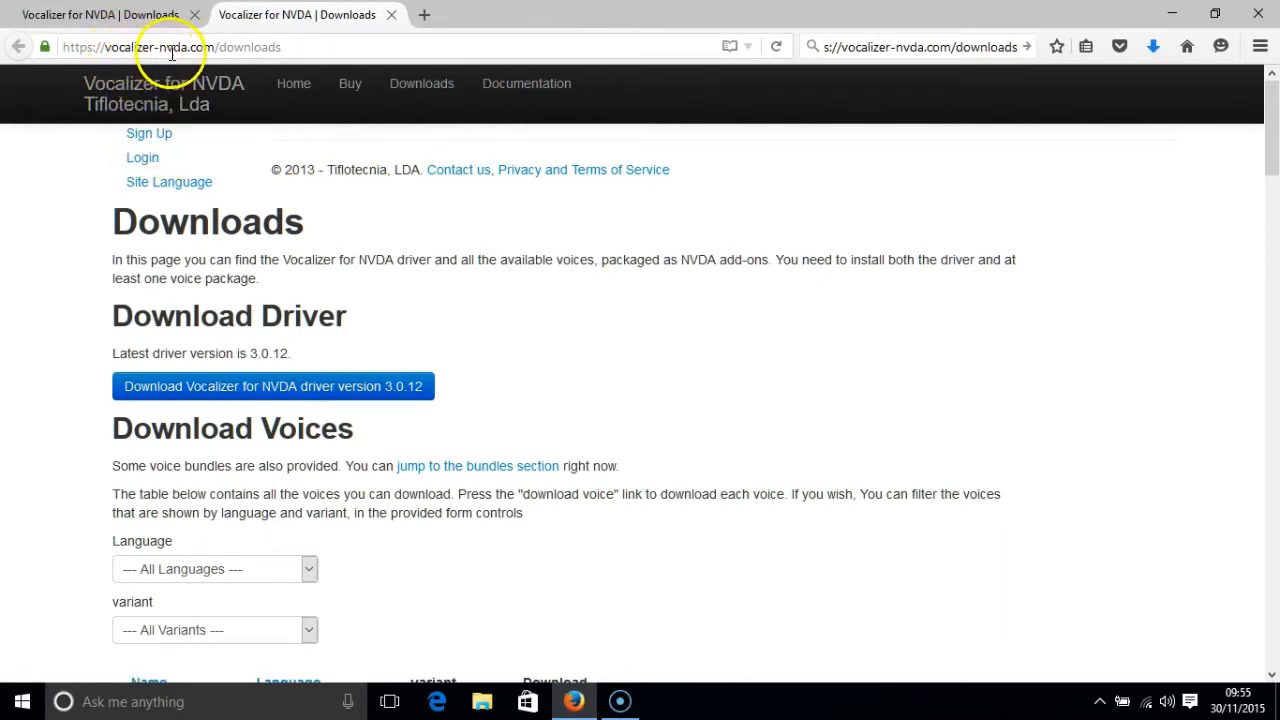
left_click(156, 141)
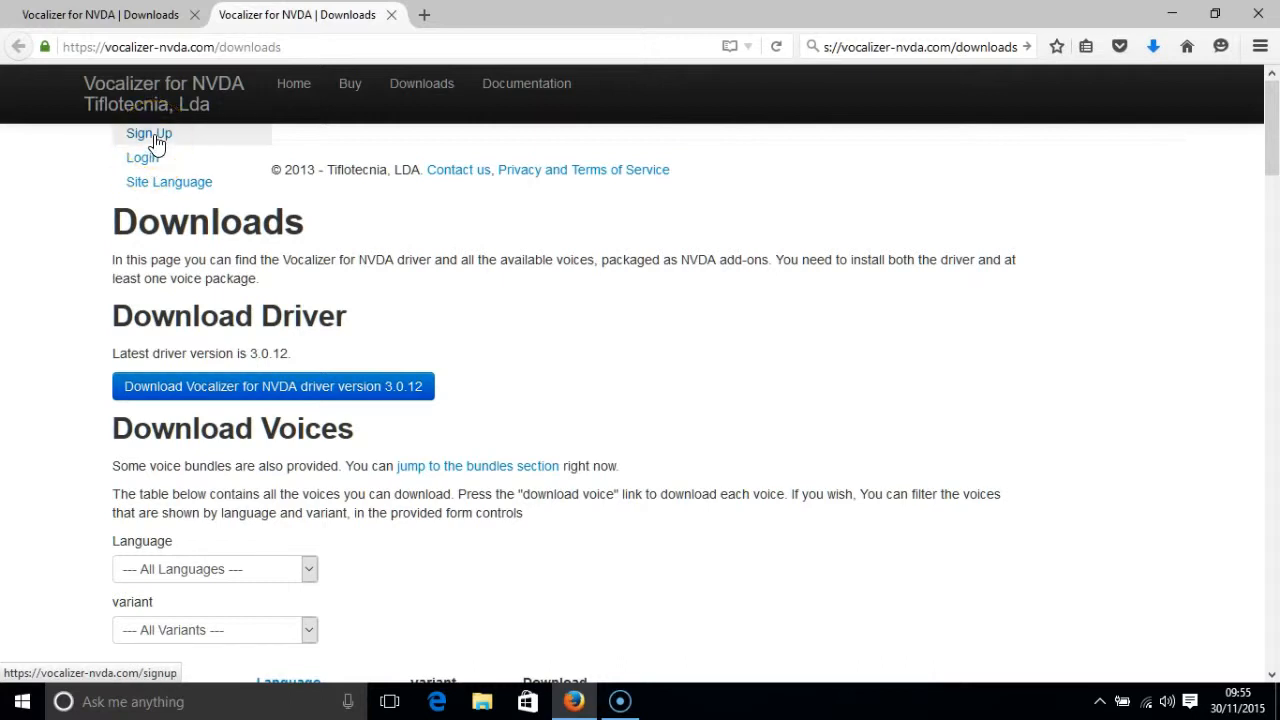
left_click(155, 140)
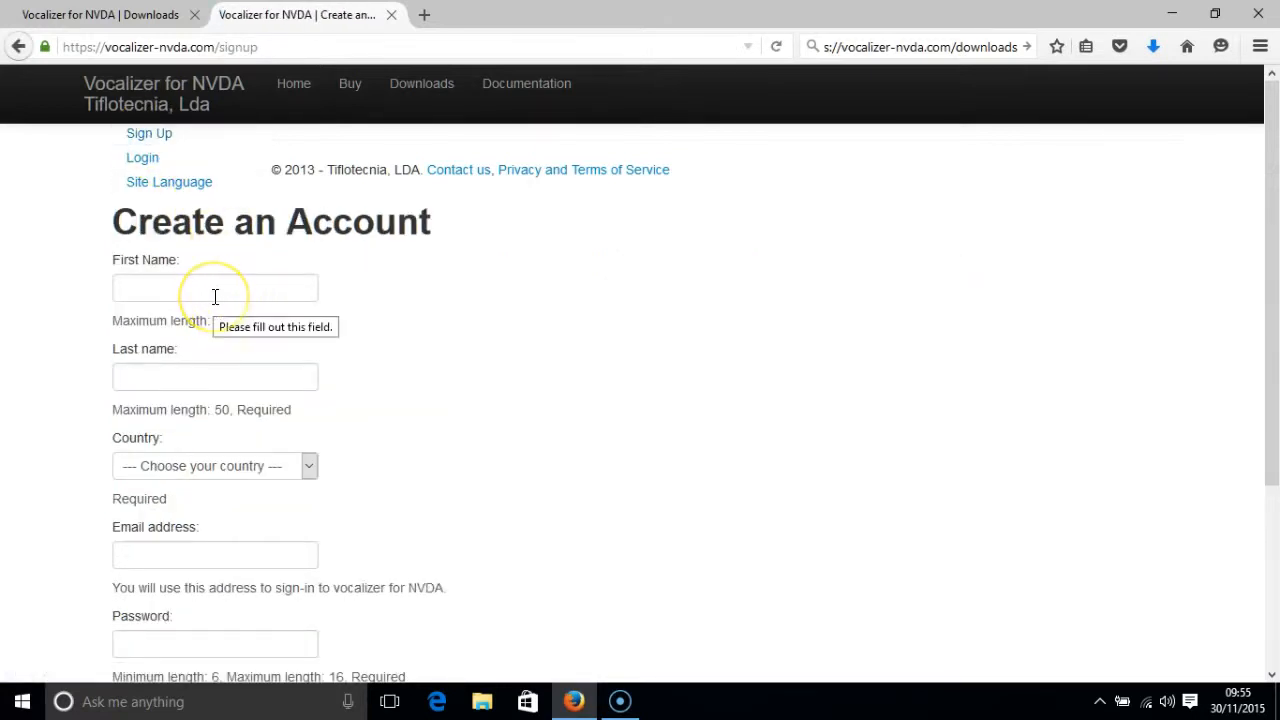
Step: Look through the required fields and the Important Notice on the Create an Account form
left_click(208, 375)
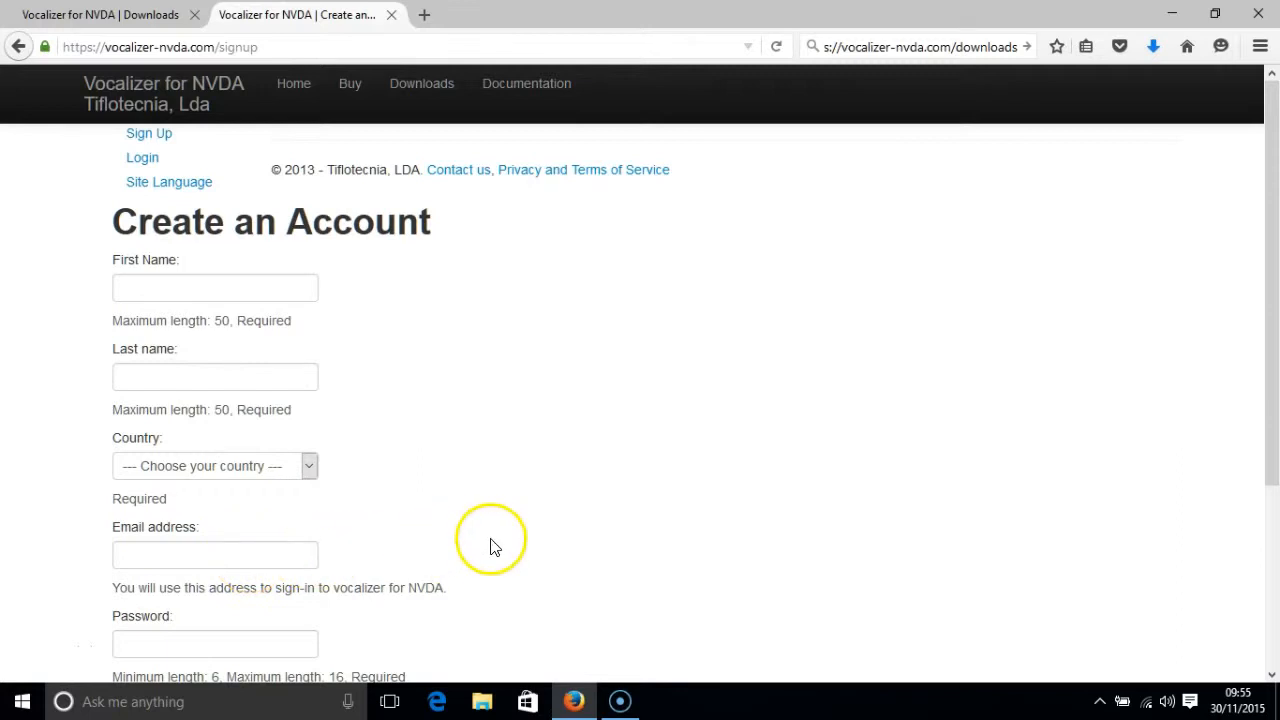
scroll(494, 543, "down", 4)
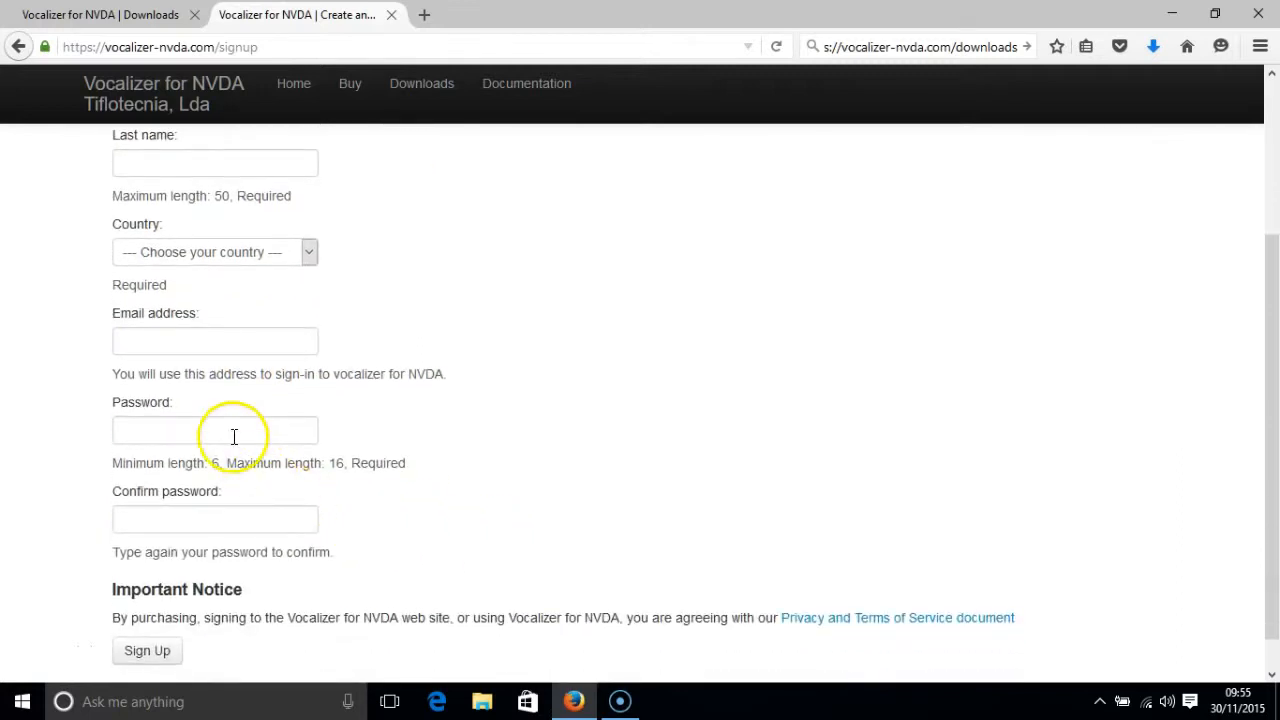
scroll(474, 594, "down", 1)
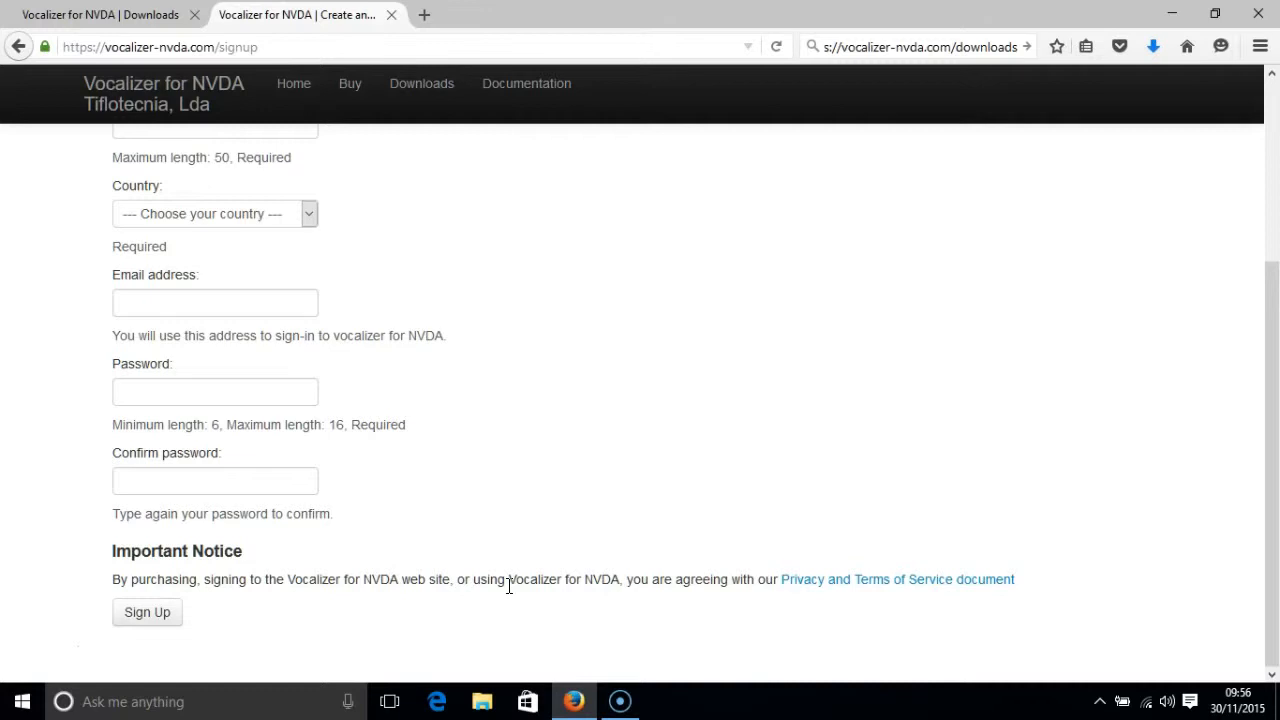
Step: Minimise the browser, check the hidden notification icons for NVDA, and start NVDA from the desktop
left_click(1172, 14)
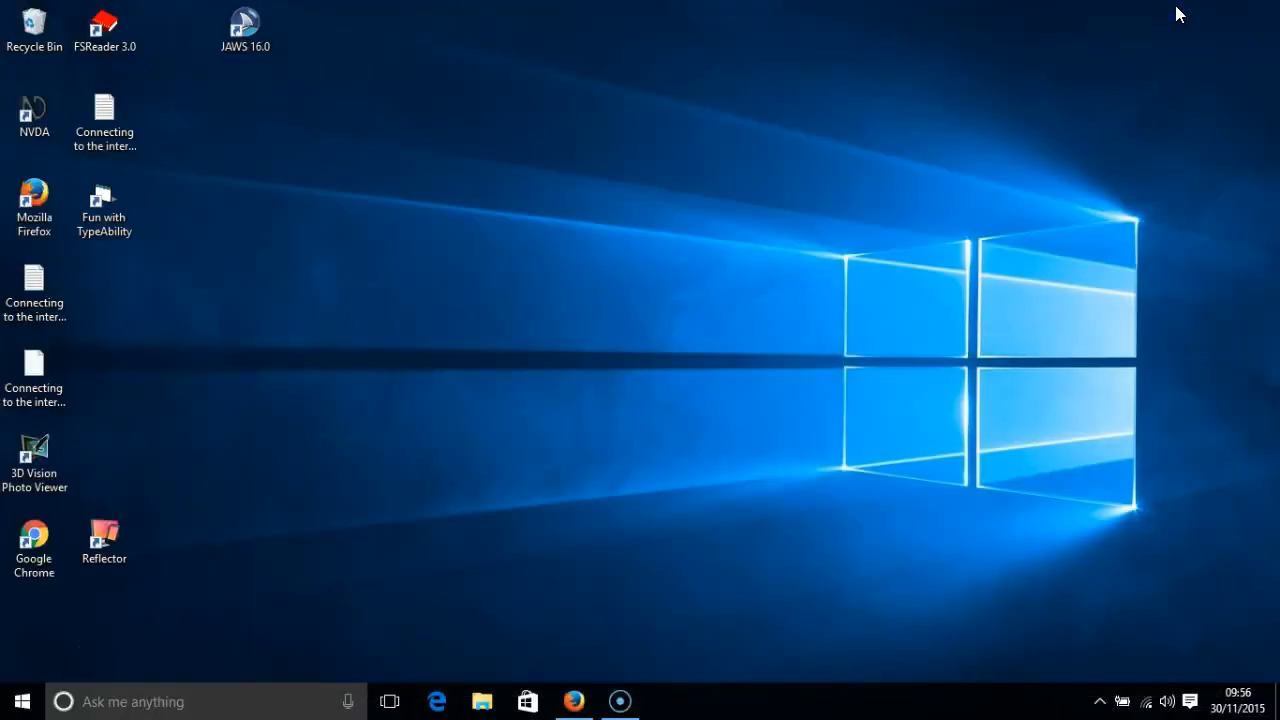
left_click(1100, 701)
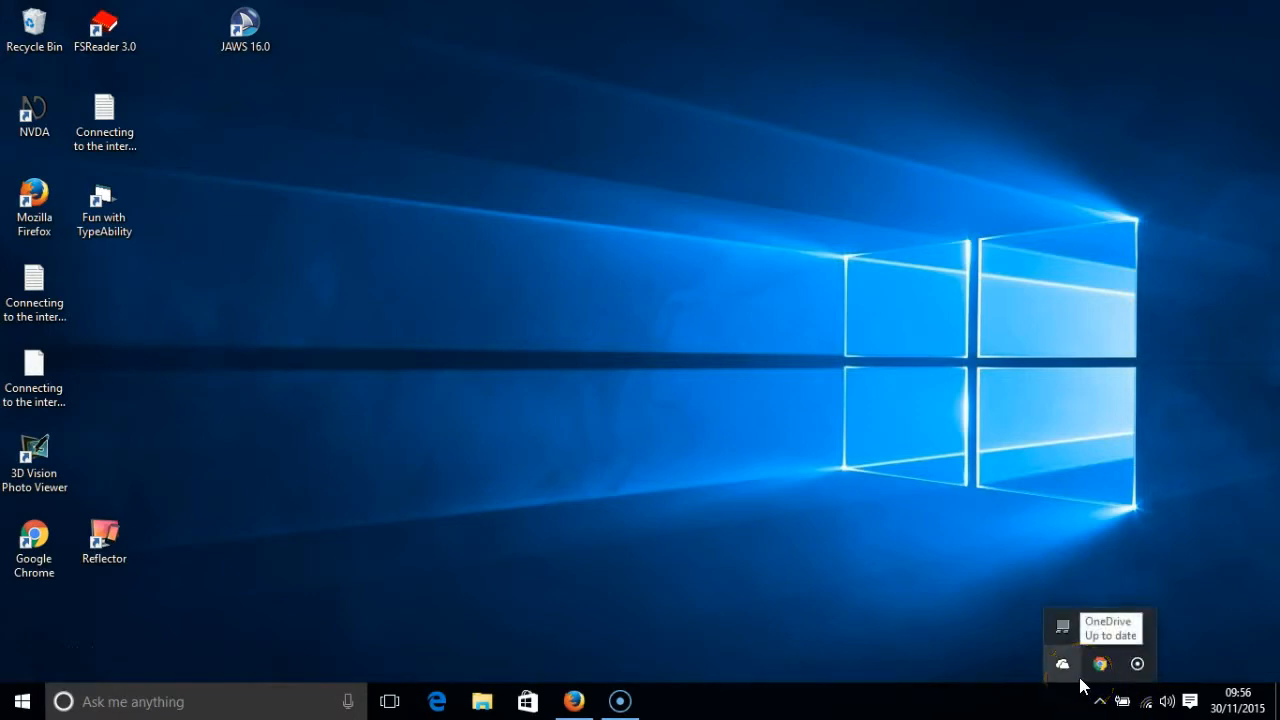
left_click(36, 112)
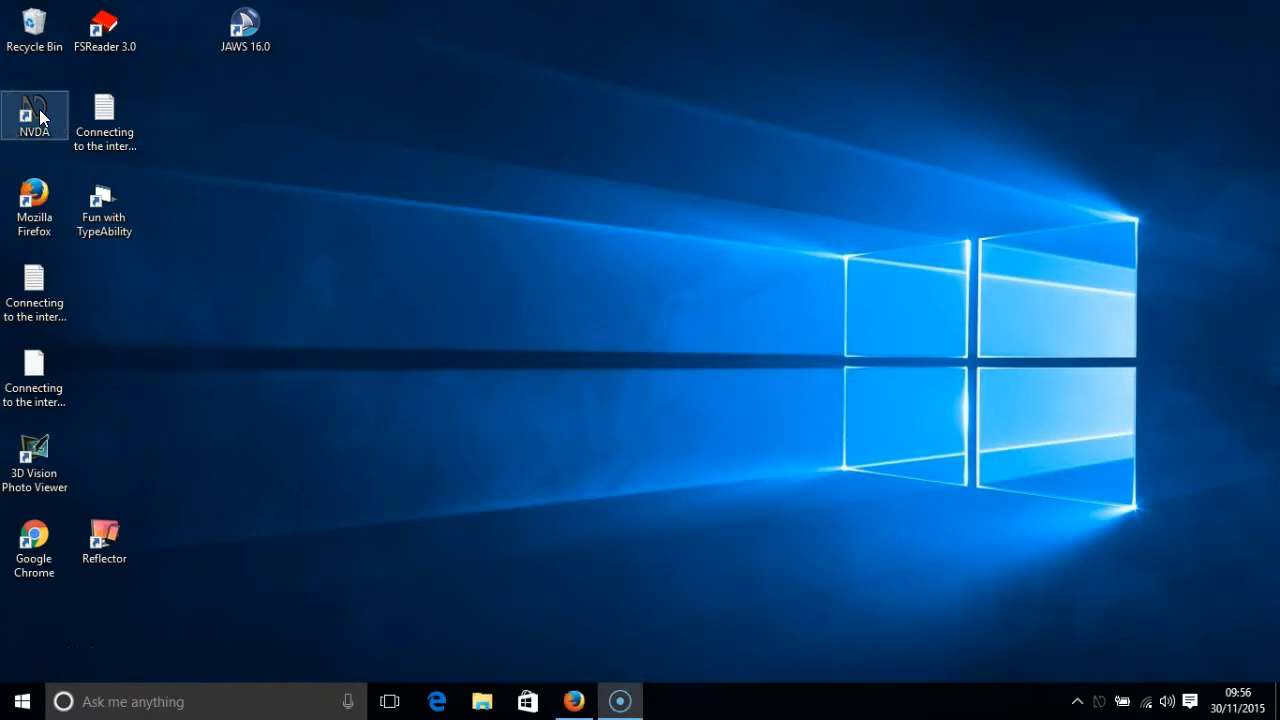
Step: Open NVDA's Add-ons Manager
right_click(1100, 706)
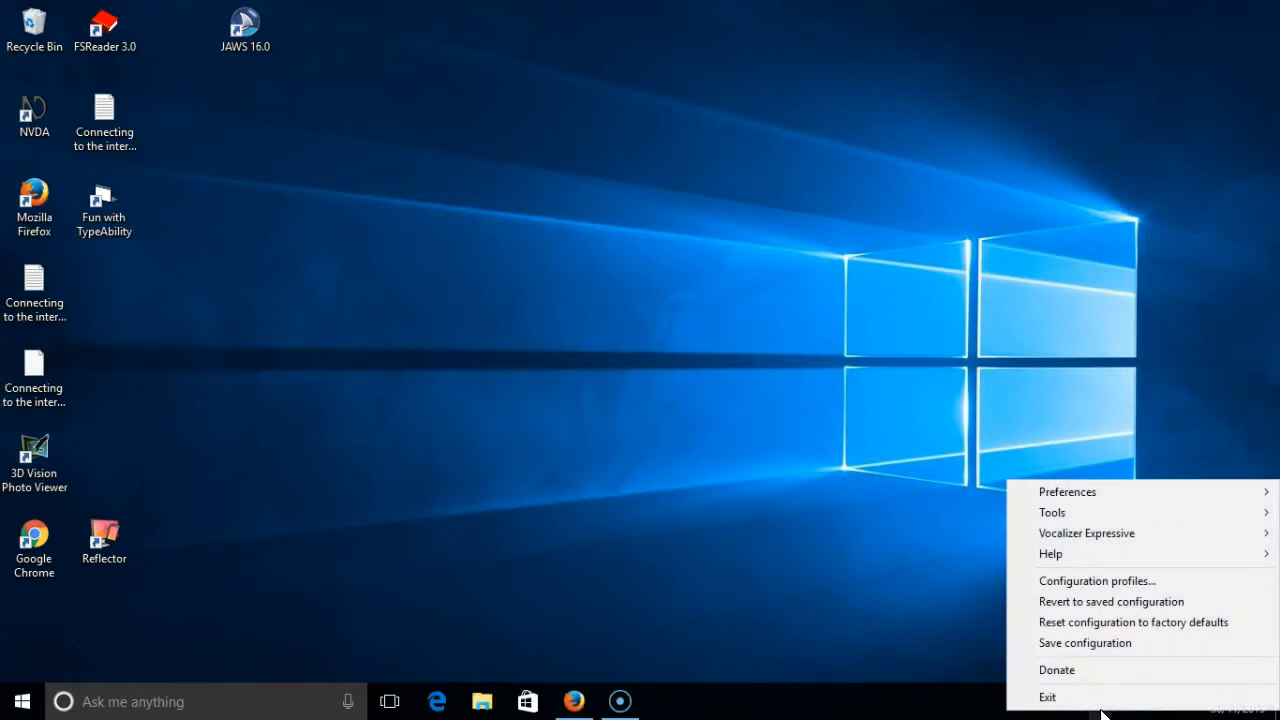
mouse_move(1080, 490)
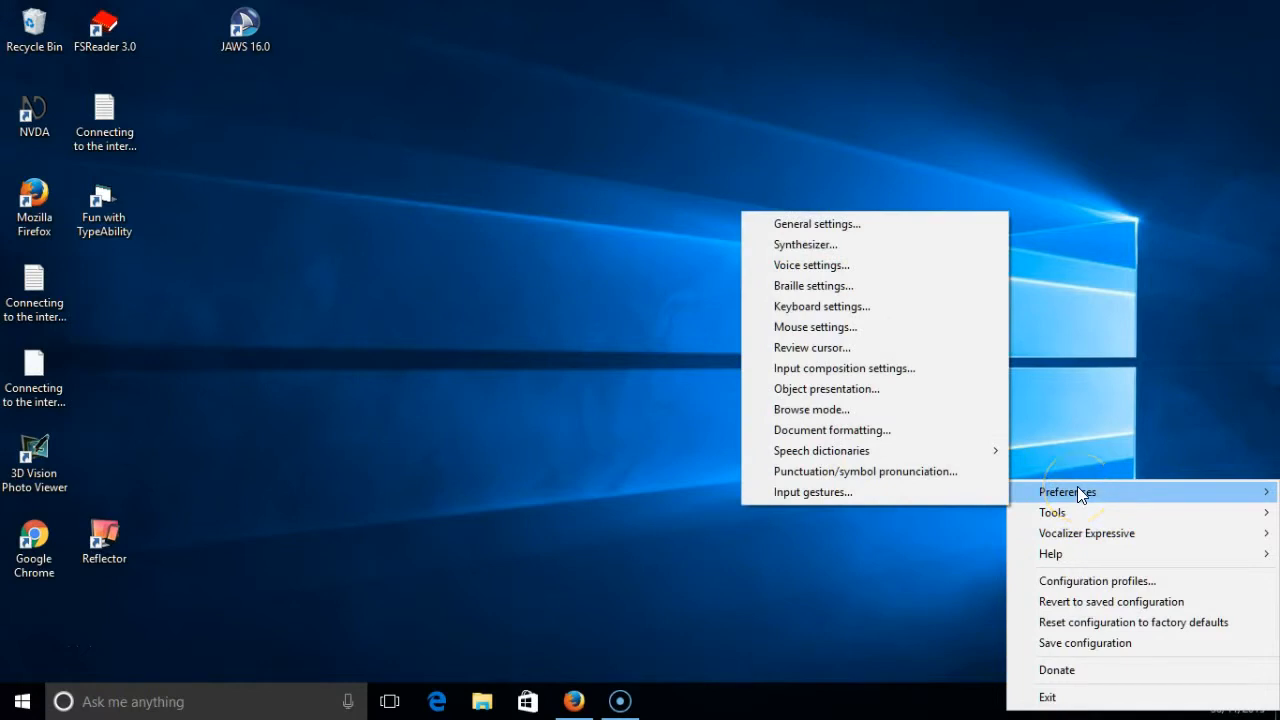
left_click(1074, 512)
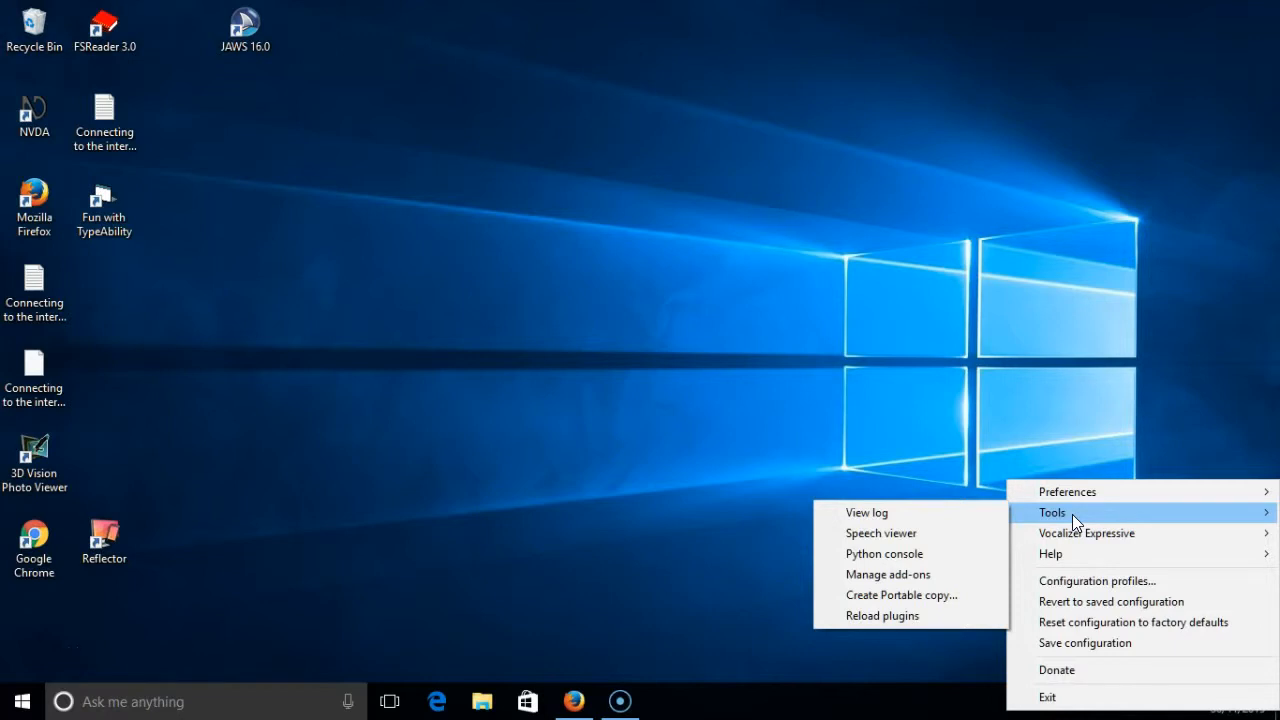
left_click(928, 576)
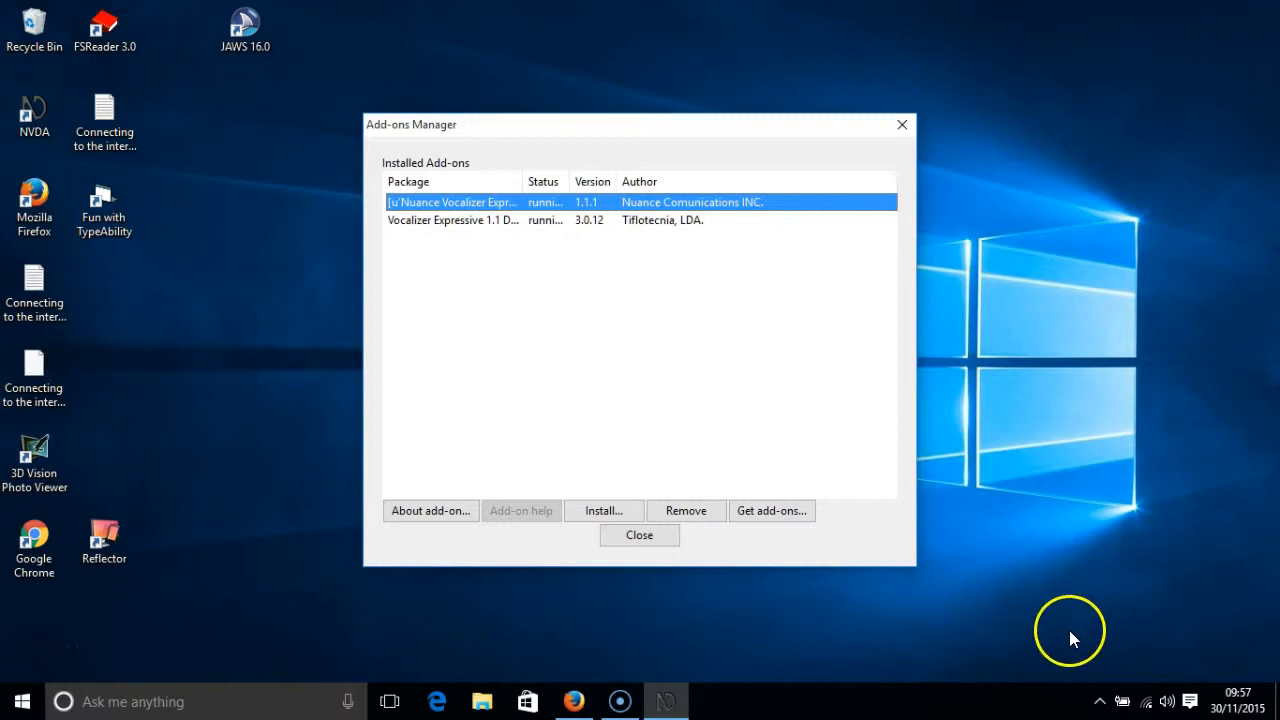
Step: Install the vocalizer_expressive_driver-3.0.12(1) package from the Downloads folder, agreeing to the installation and to updating the existing version
left_click(584, 520)
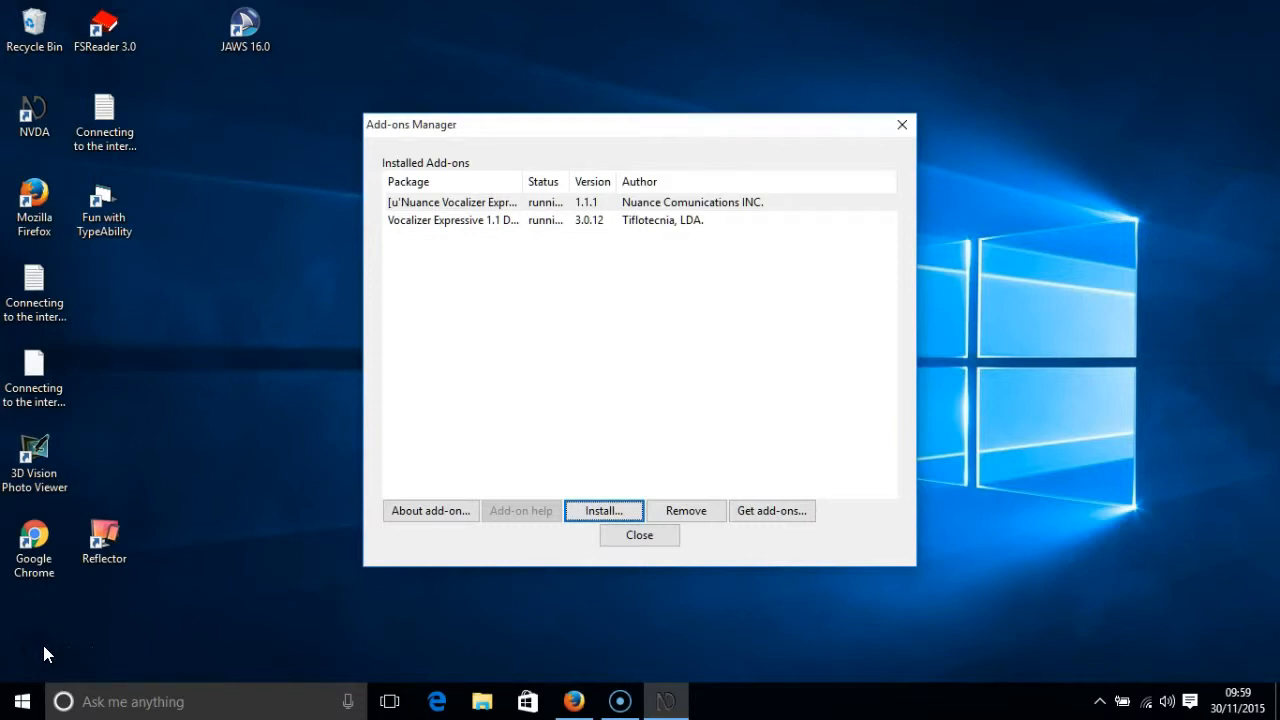
left_click(603, 511)
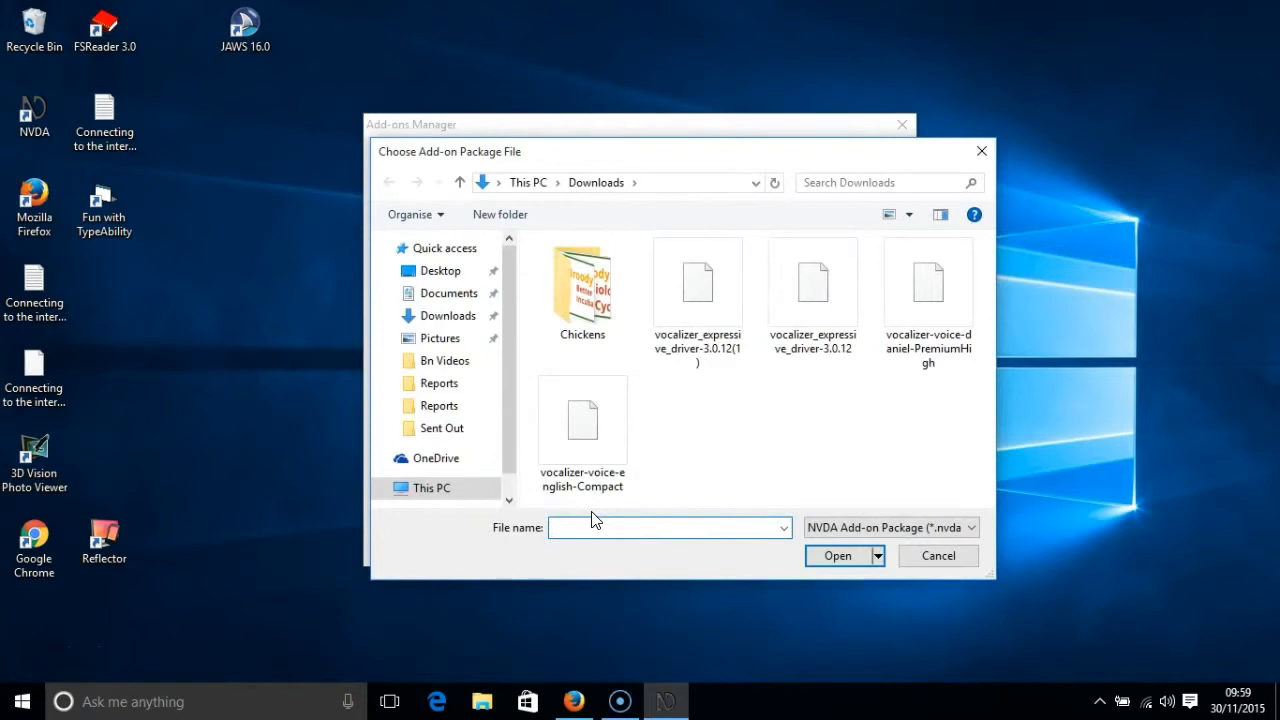
double_click(705, 343)
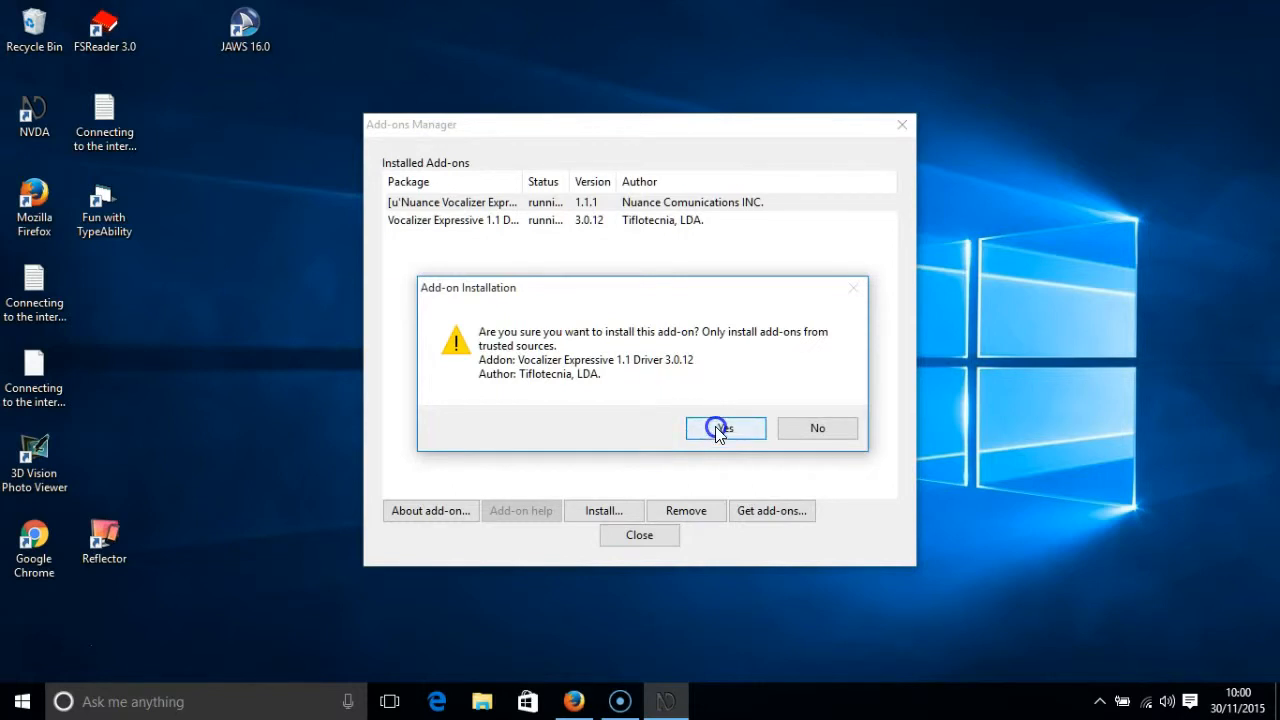
left_click(718, 430)
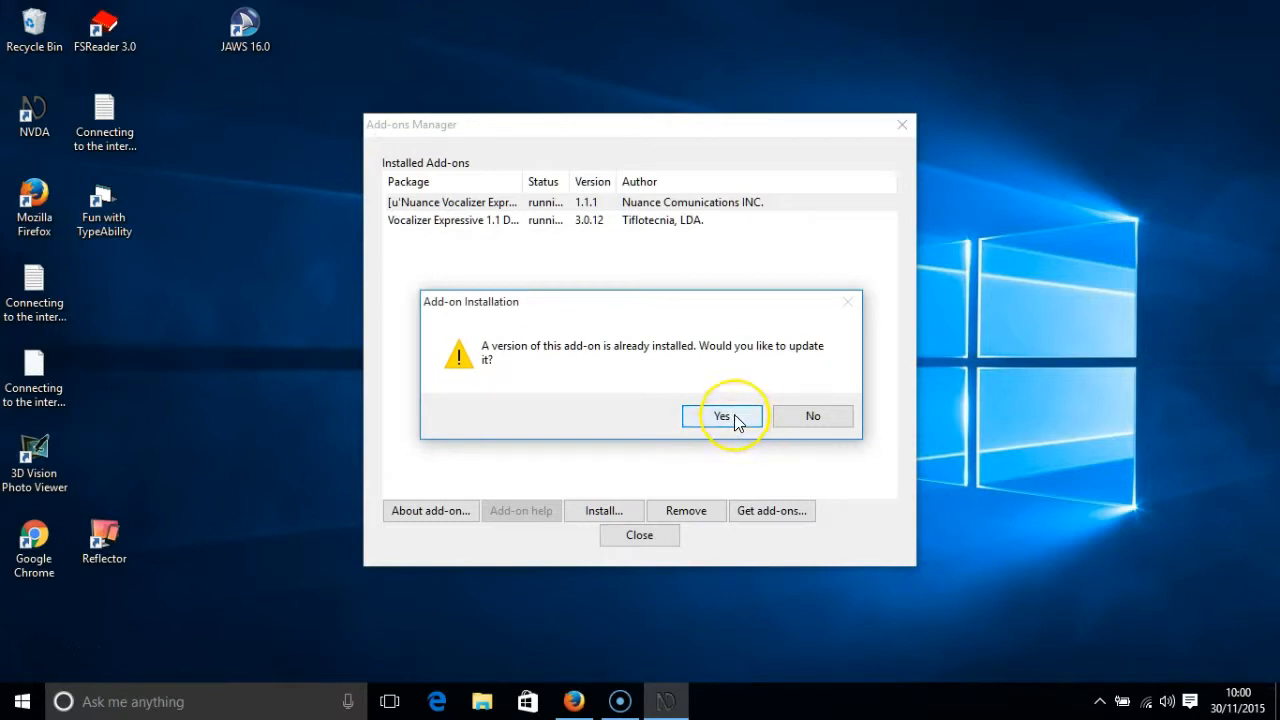
left_click(735, 418)
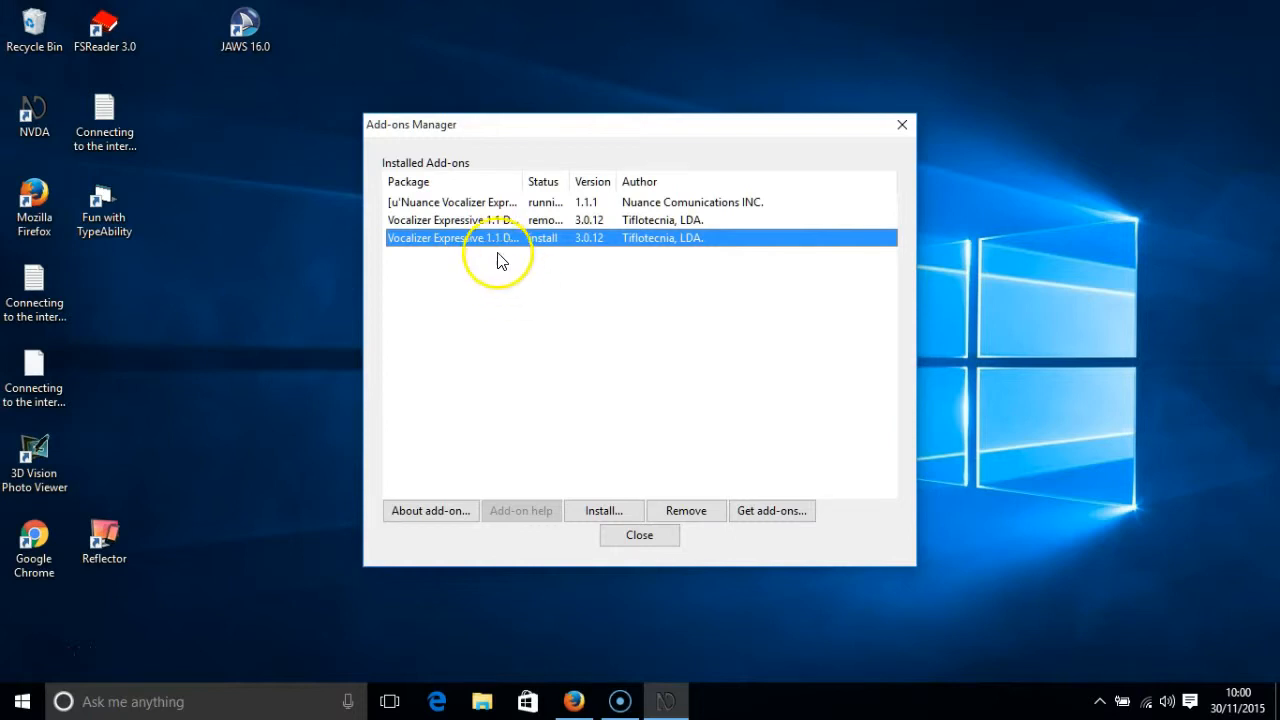
Step: Install the vocalizer-voice-english-Compact package from the Downloads folder, agreeing to the installation and to updating the existing version
left_click(593, 512)
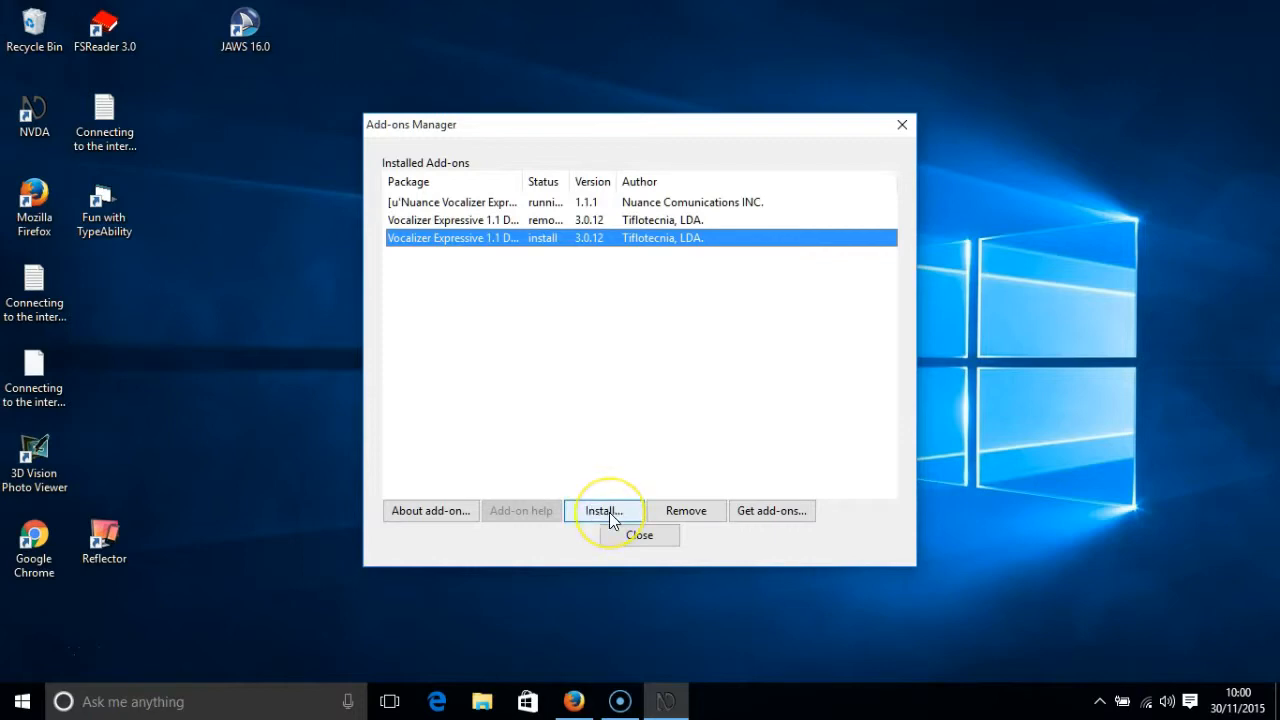
left_click(591, 510)
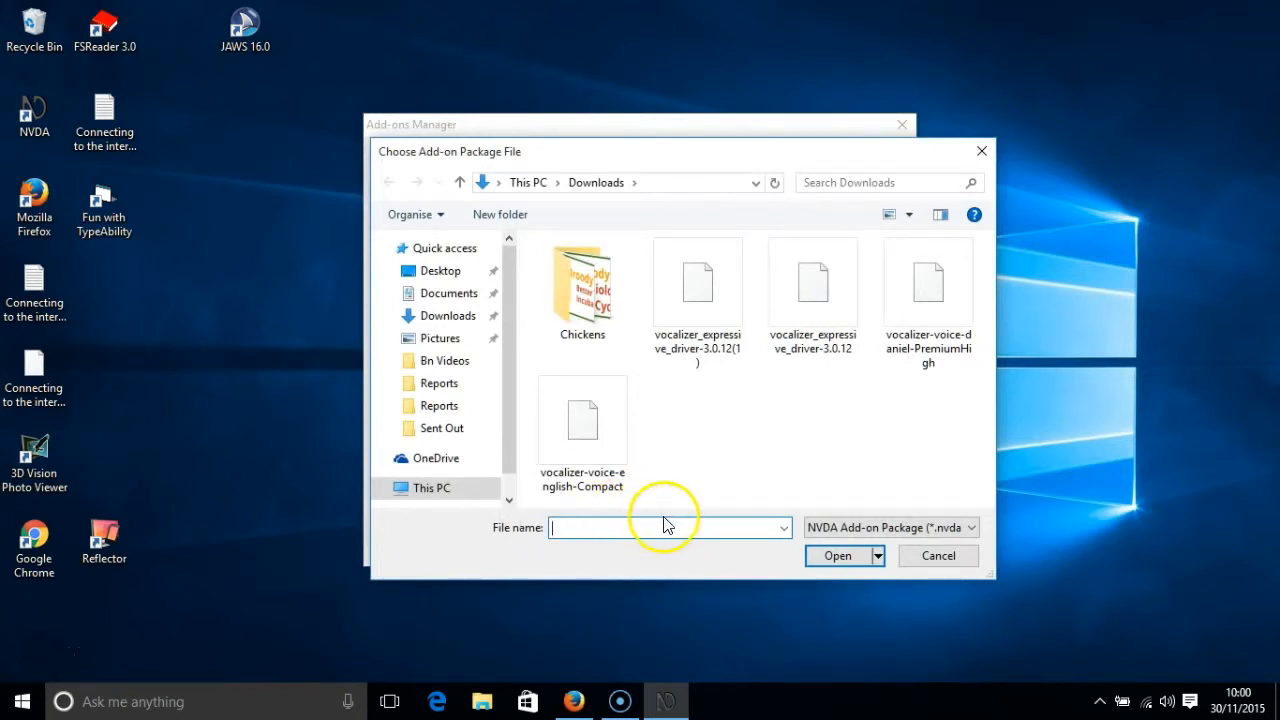
key("ctrl")
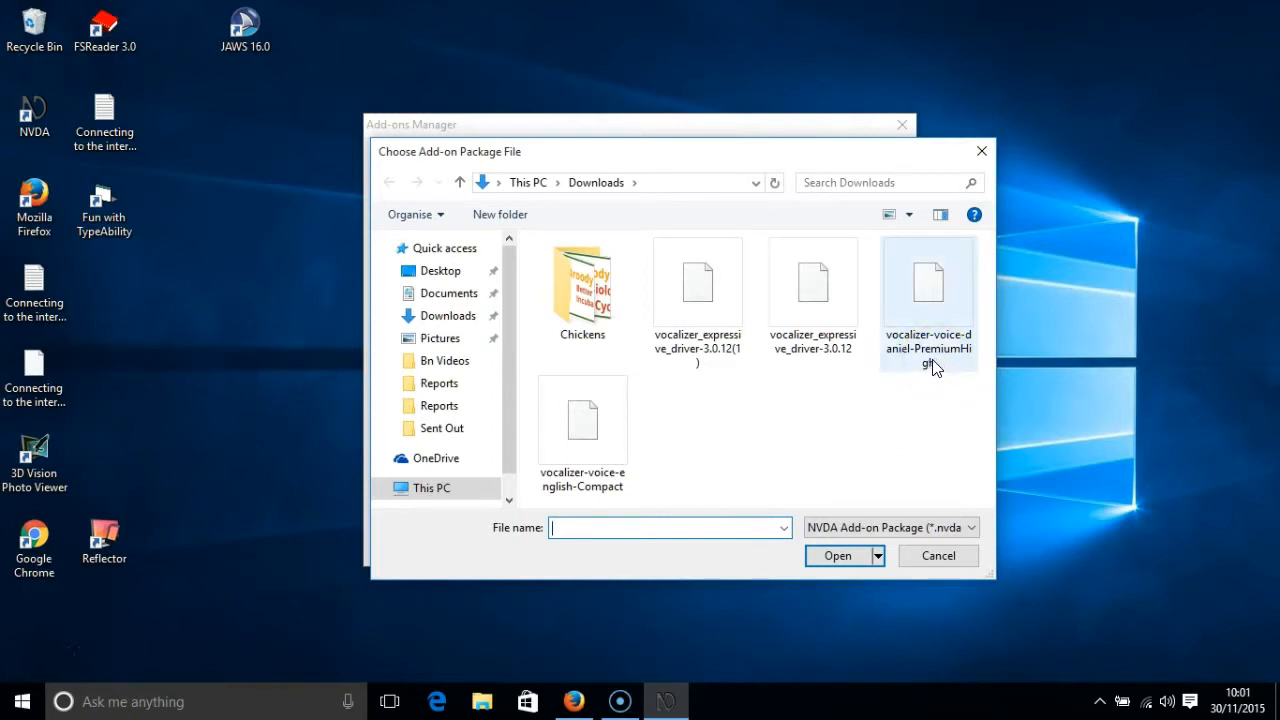
double_click(583, 440)
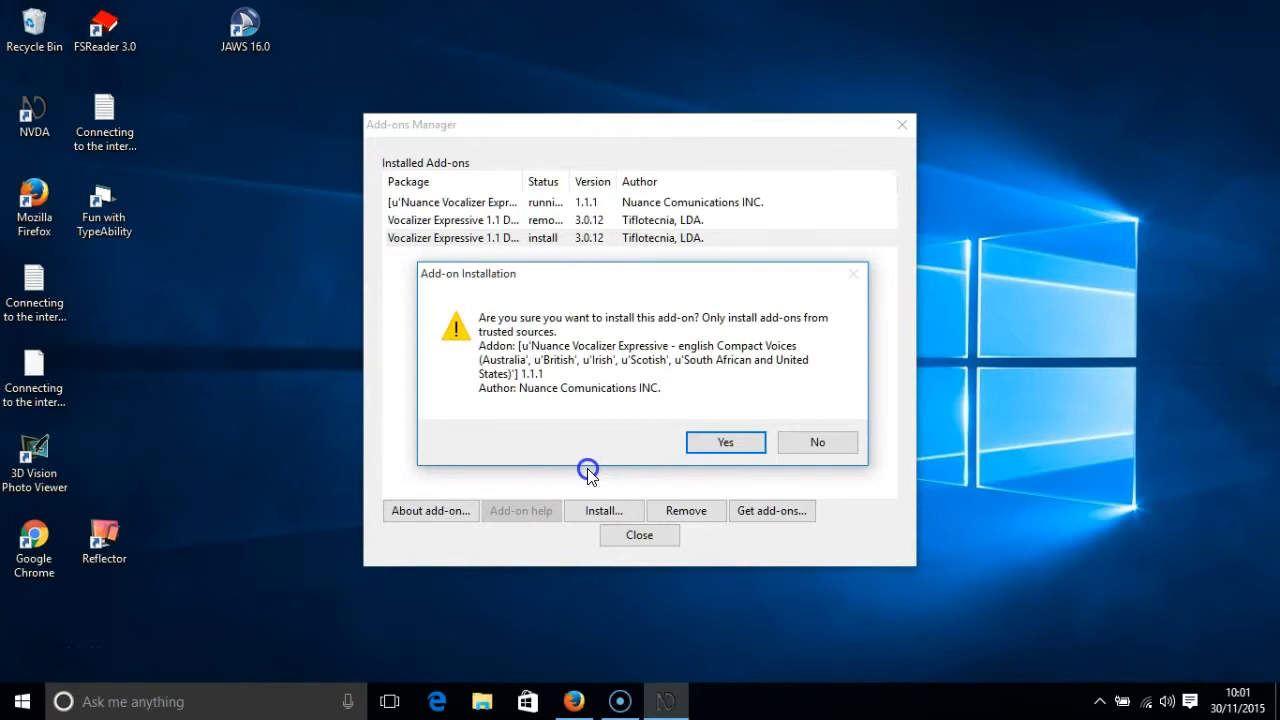
left_click(703, 451)
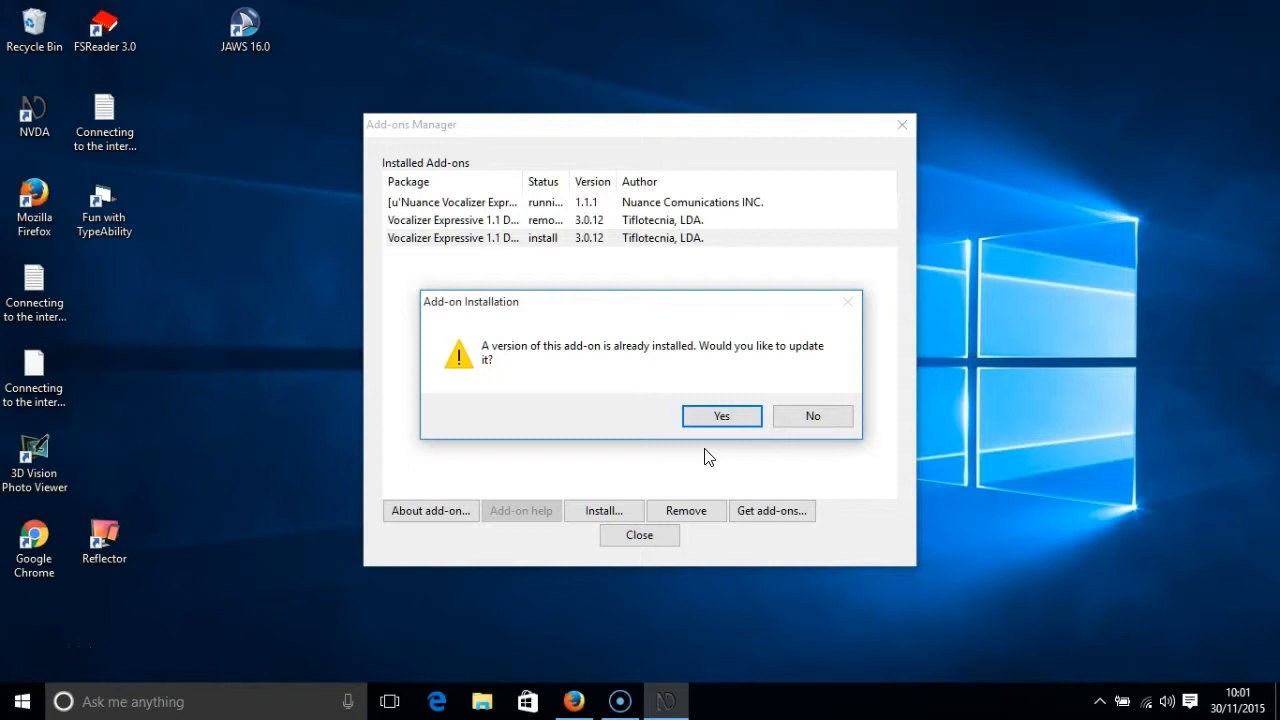
left_click(720, 417)
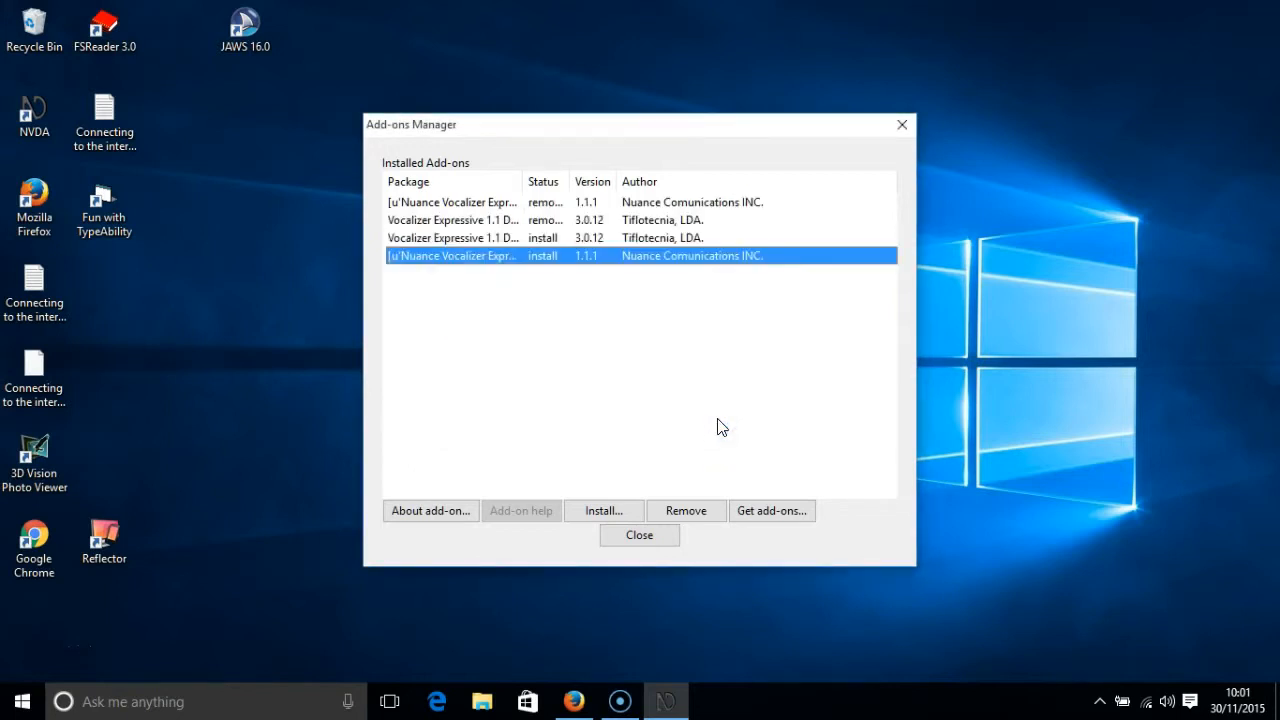
Step: Close the Add-ons Manager and decline restarting NVDA
key("ctrl")
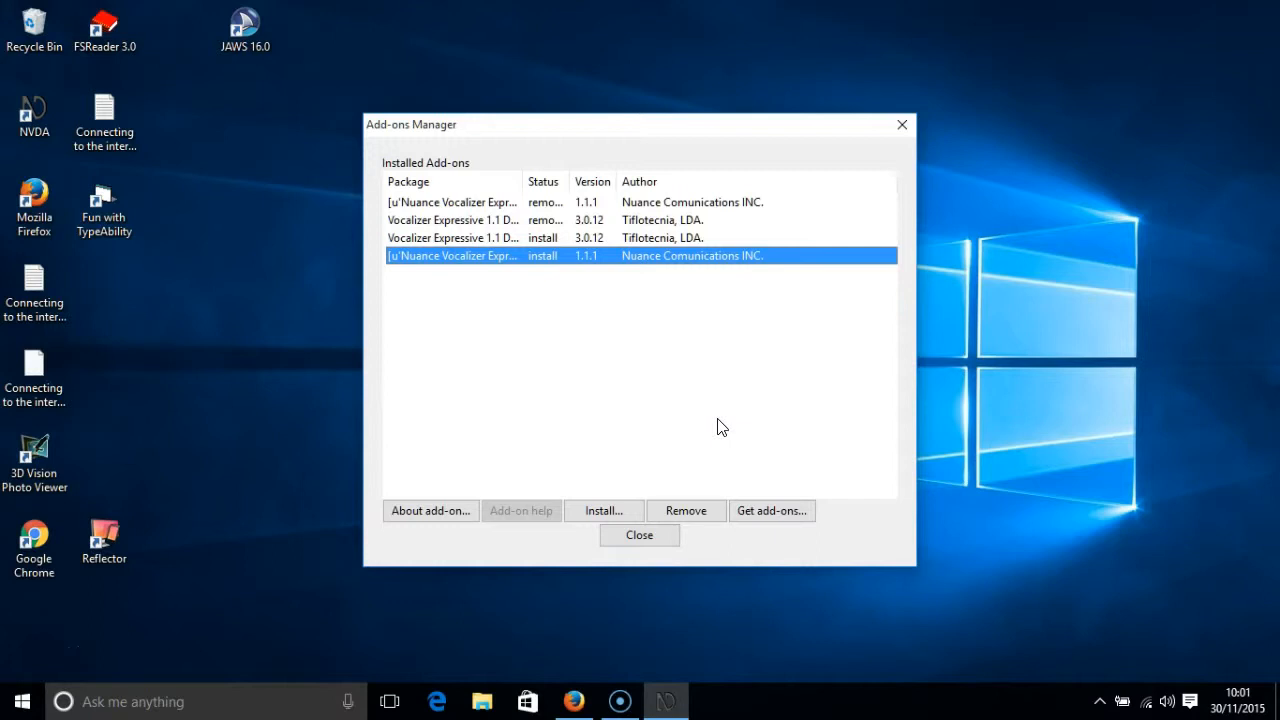
left_click(637, 540)
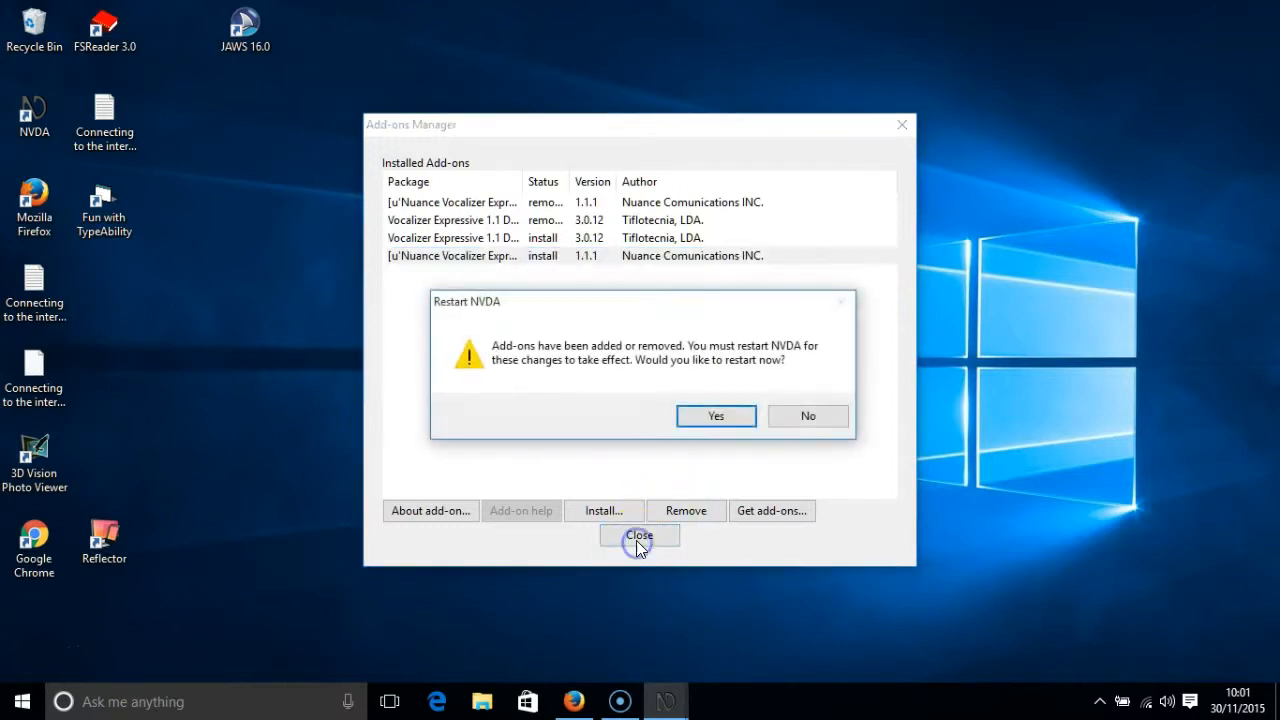
left_click(806, 416)
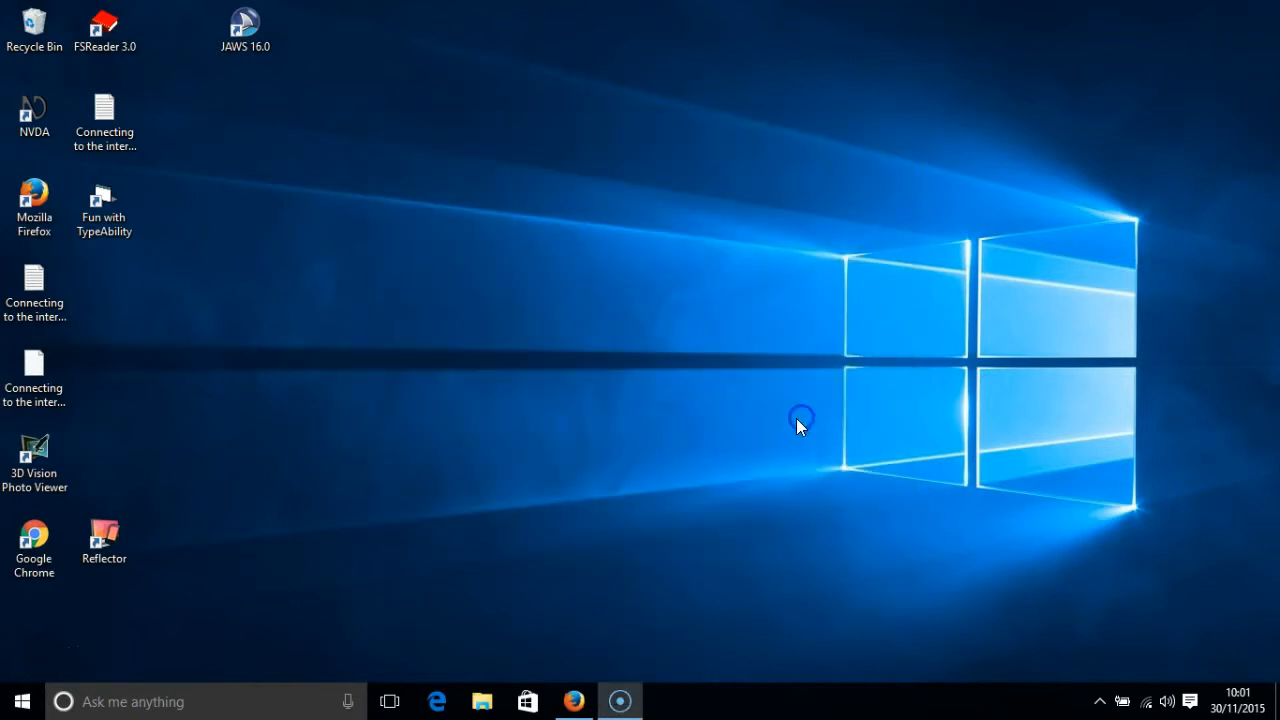
Step: In NVDA's Synthesizer preferences, choose Nuance Vocalizer expressive 1.1.1 as the synthesizer and accept the setting
left_click(1100, 700)
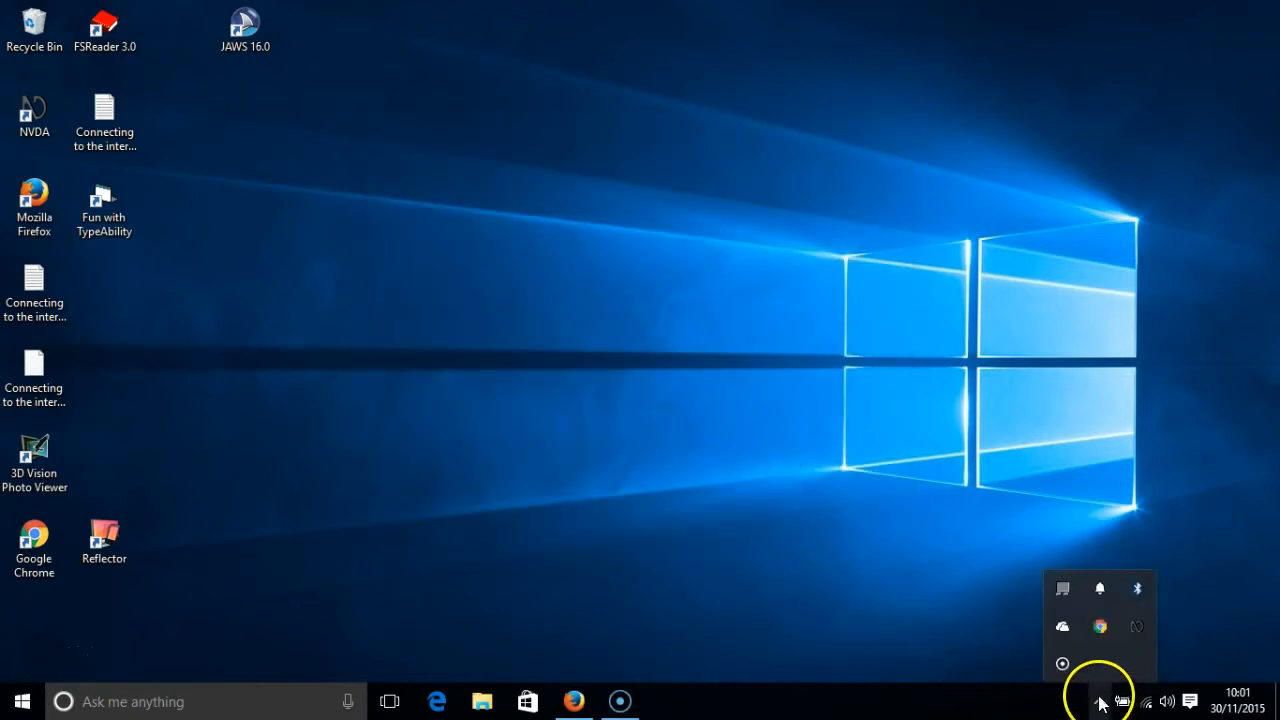
right_click(1133, 621)
mouse_move(1069, 408)
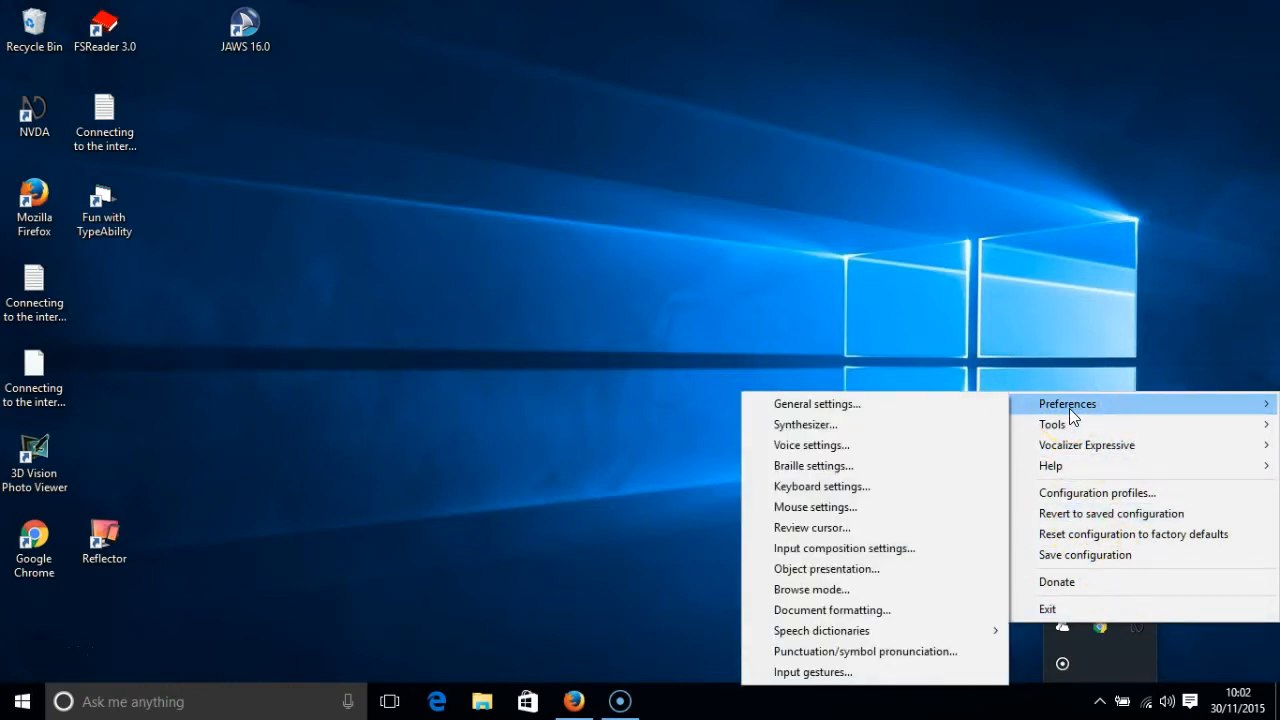
left_click(954, 424)
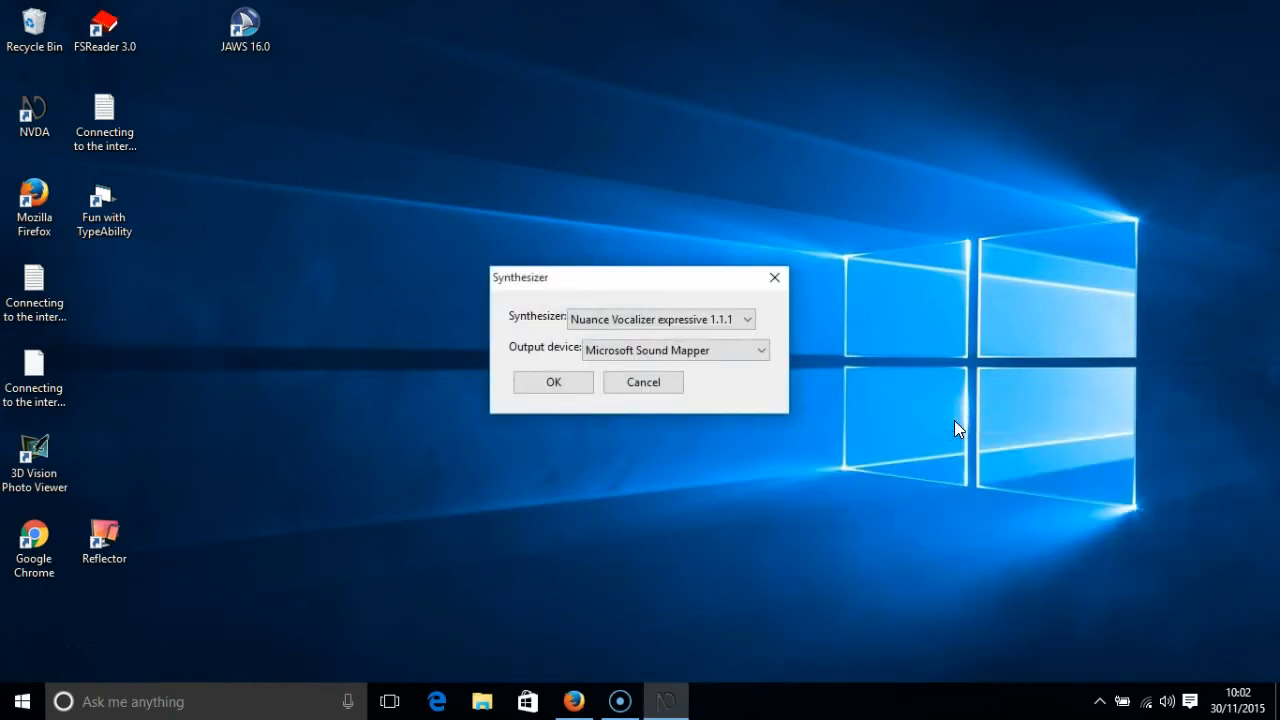
left_click(748, 320)
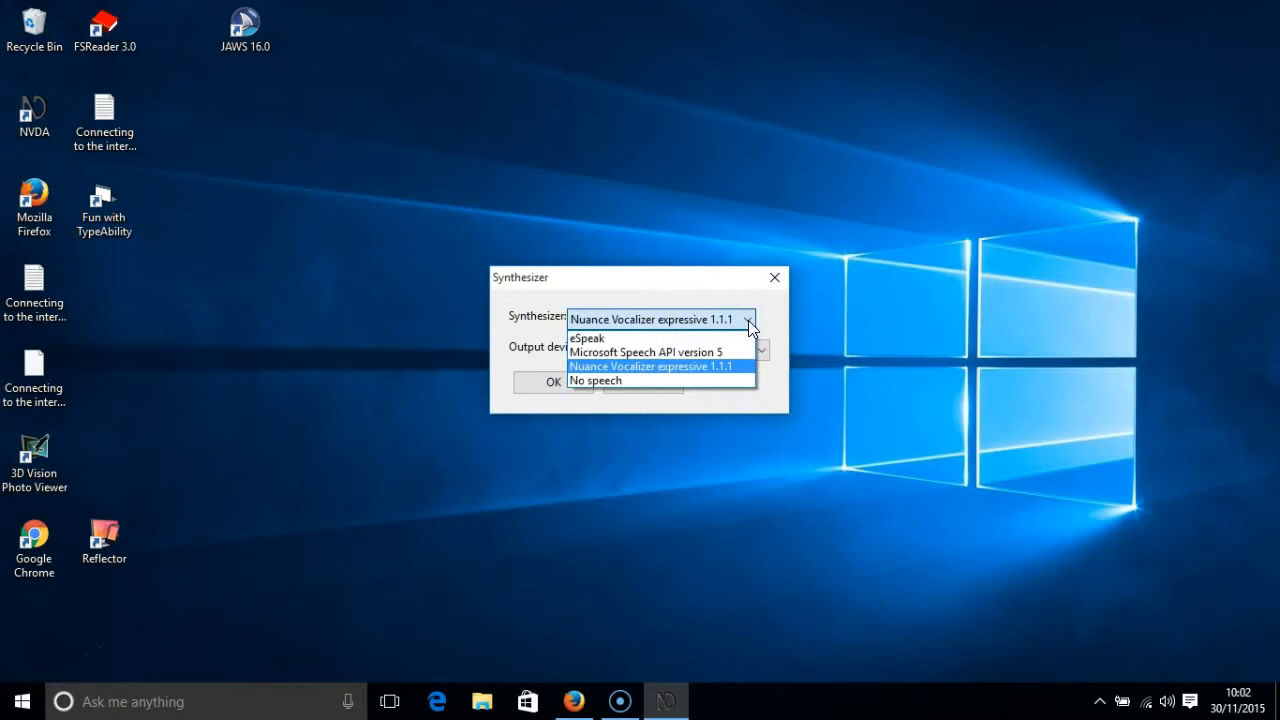
left_click(736, 366)
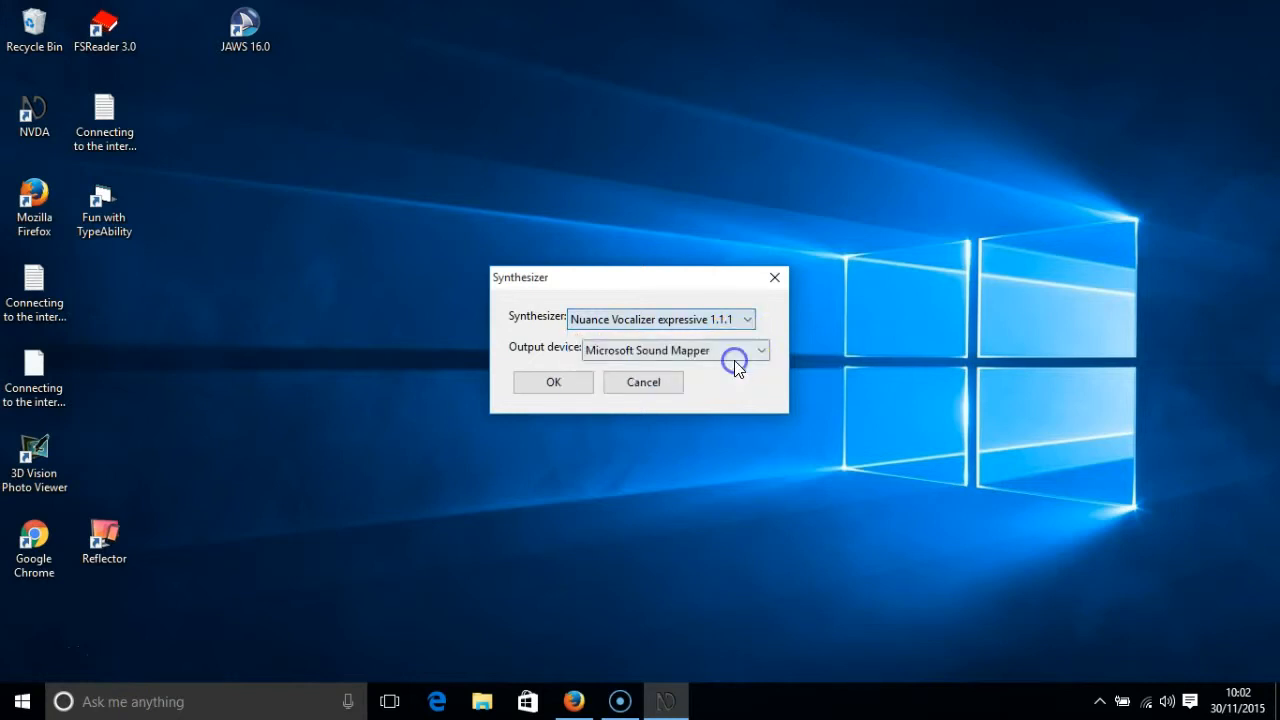
left_click(563, 379)
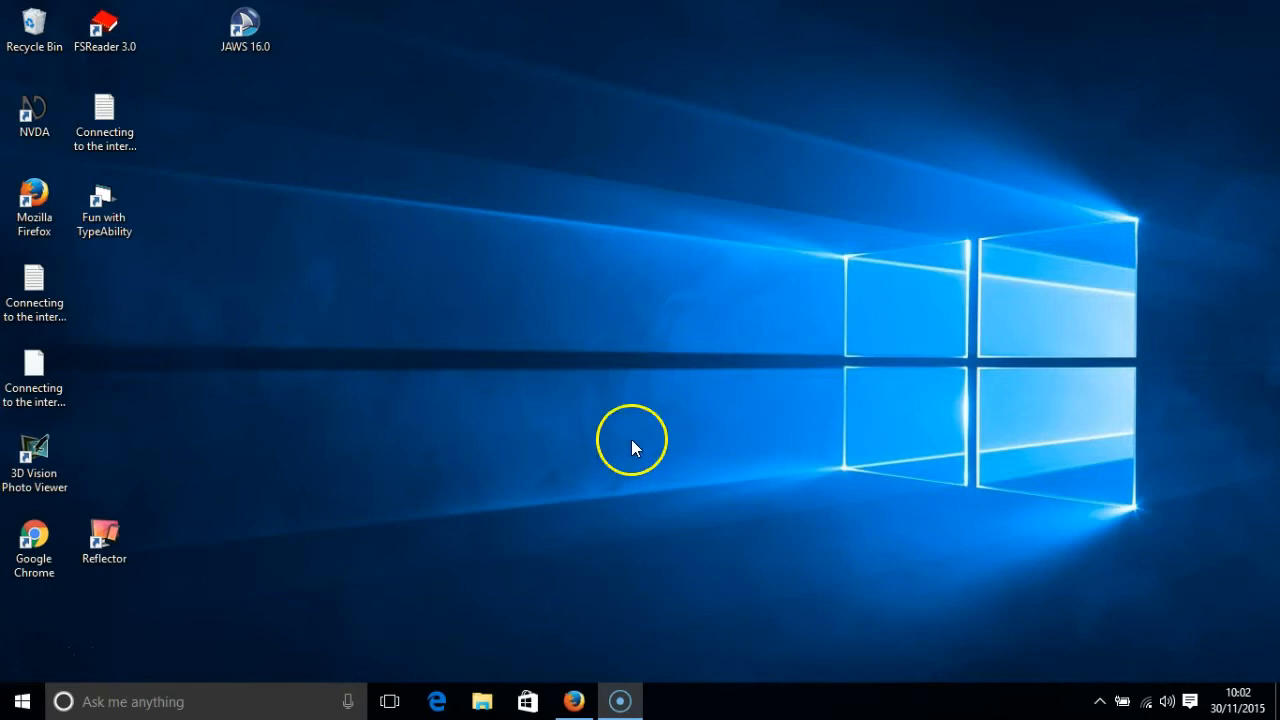
Step: Exit NVDA, confirming the Exit option, and dismiss the hidden notification icons
left_click(1100, 701)
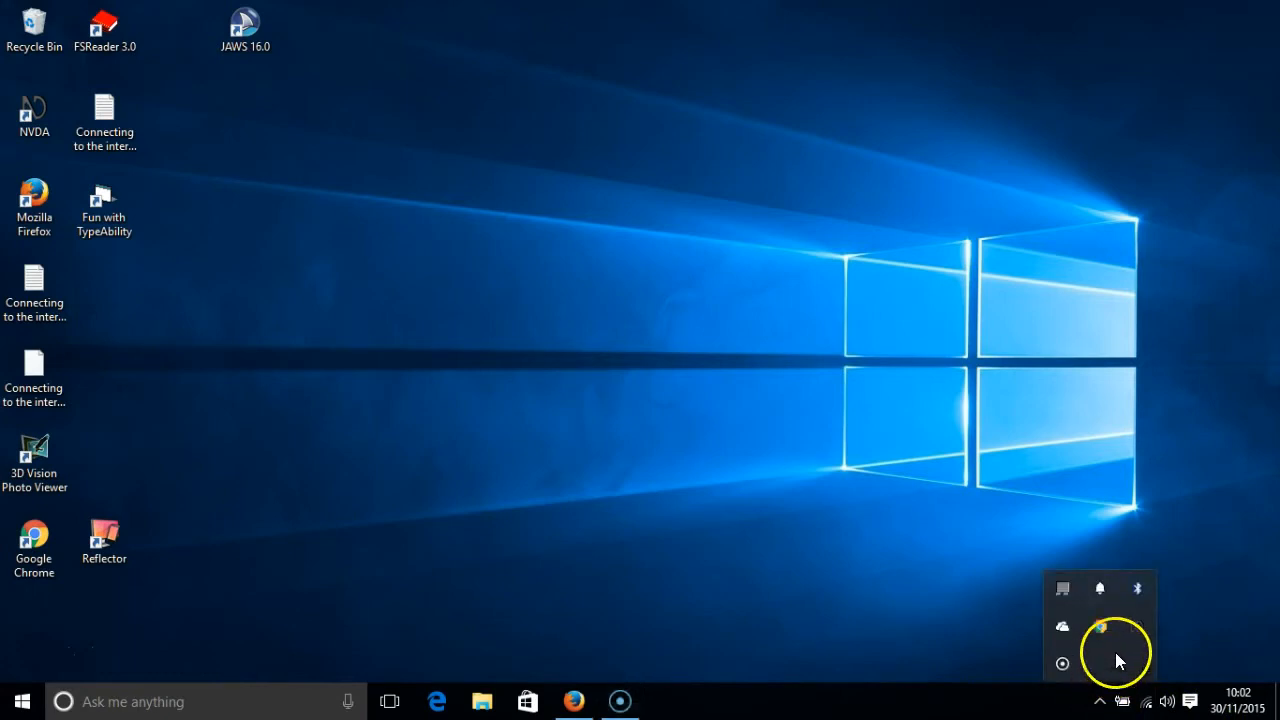
right_click(1135, 622)
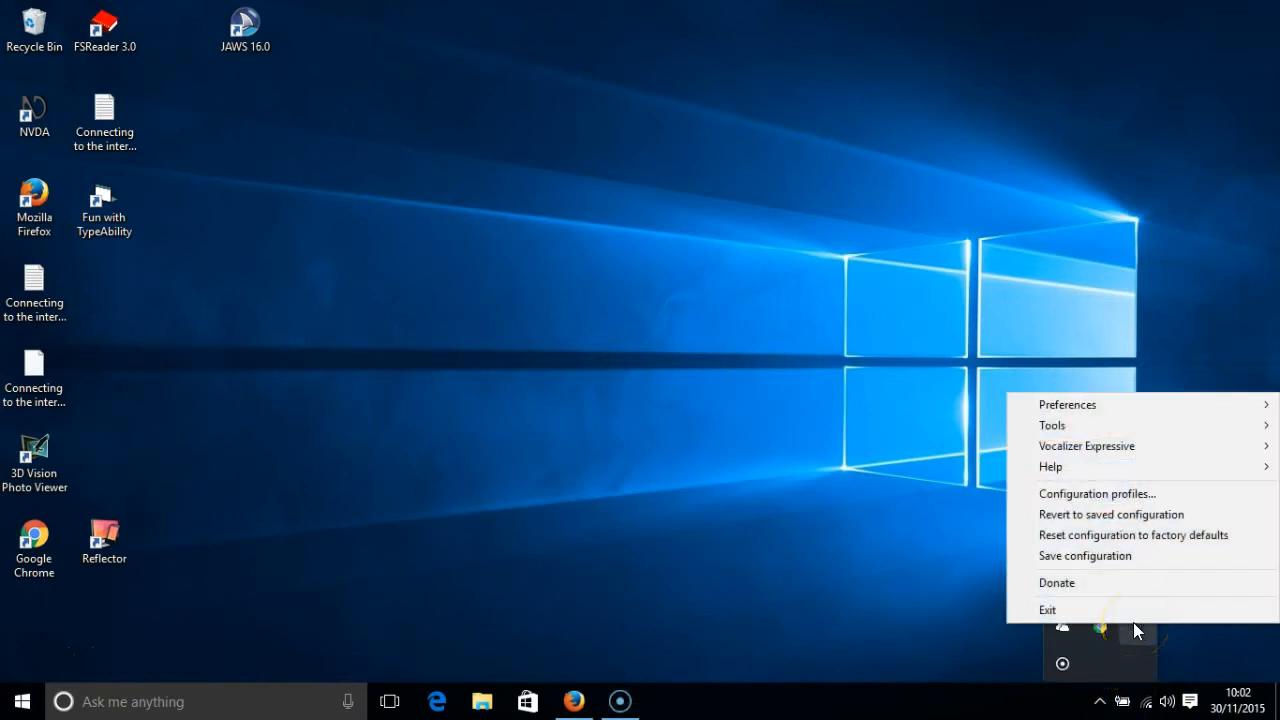
left_click(1102, 611)
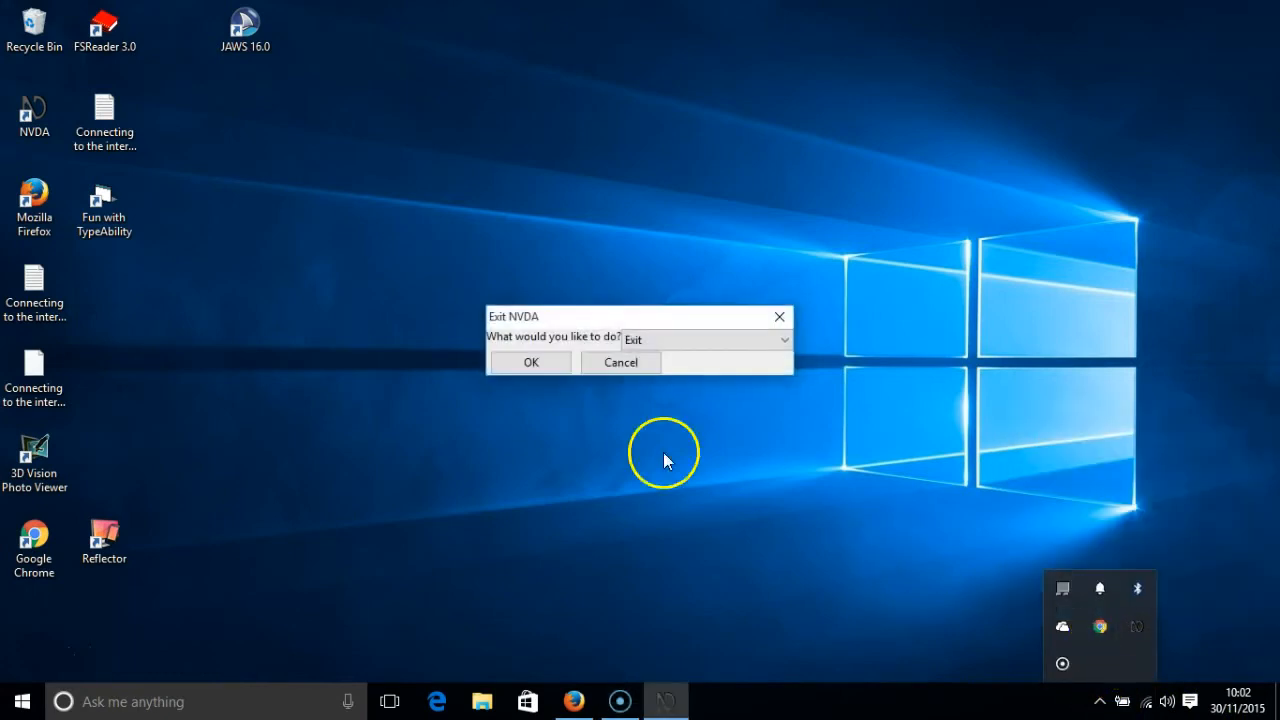
left_click(511, 371)
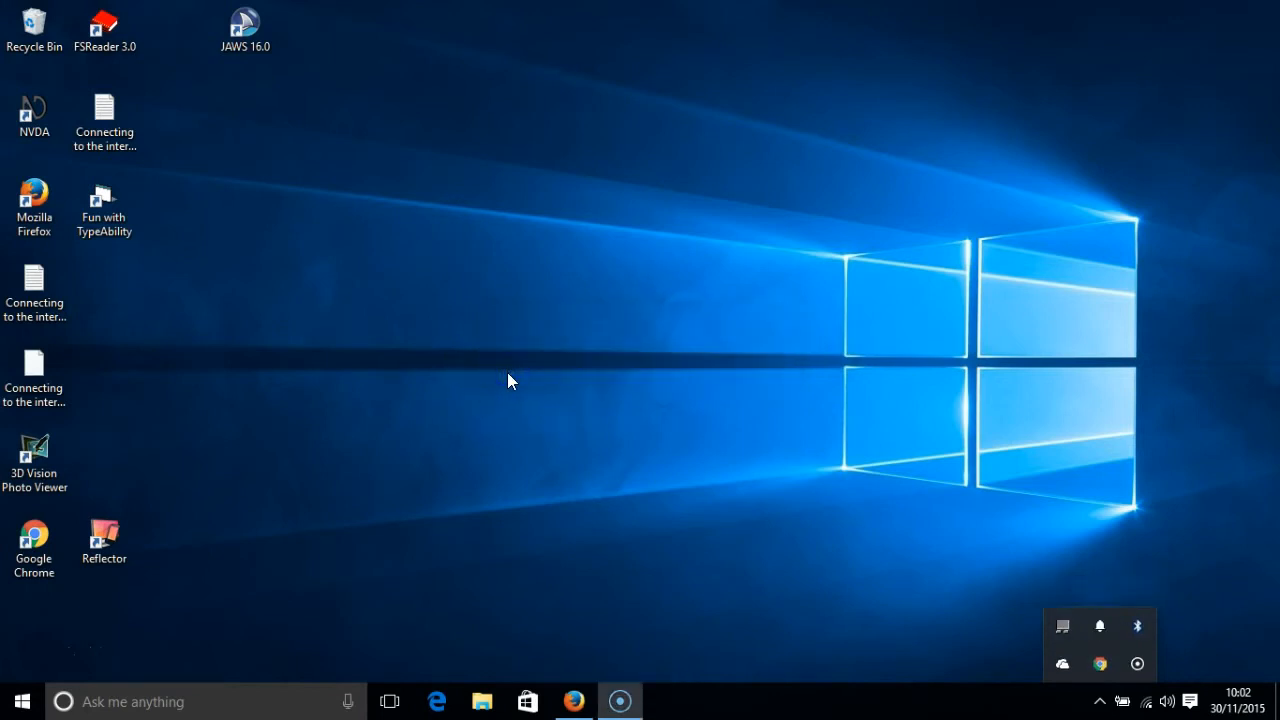
left_click(508, 380)
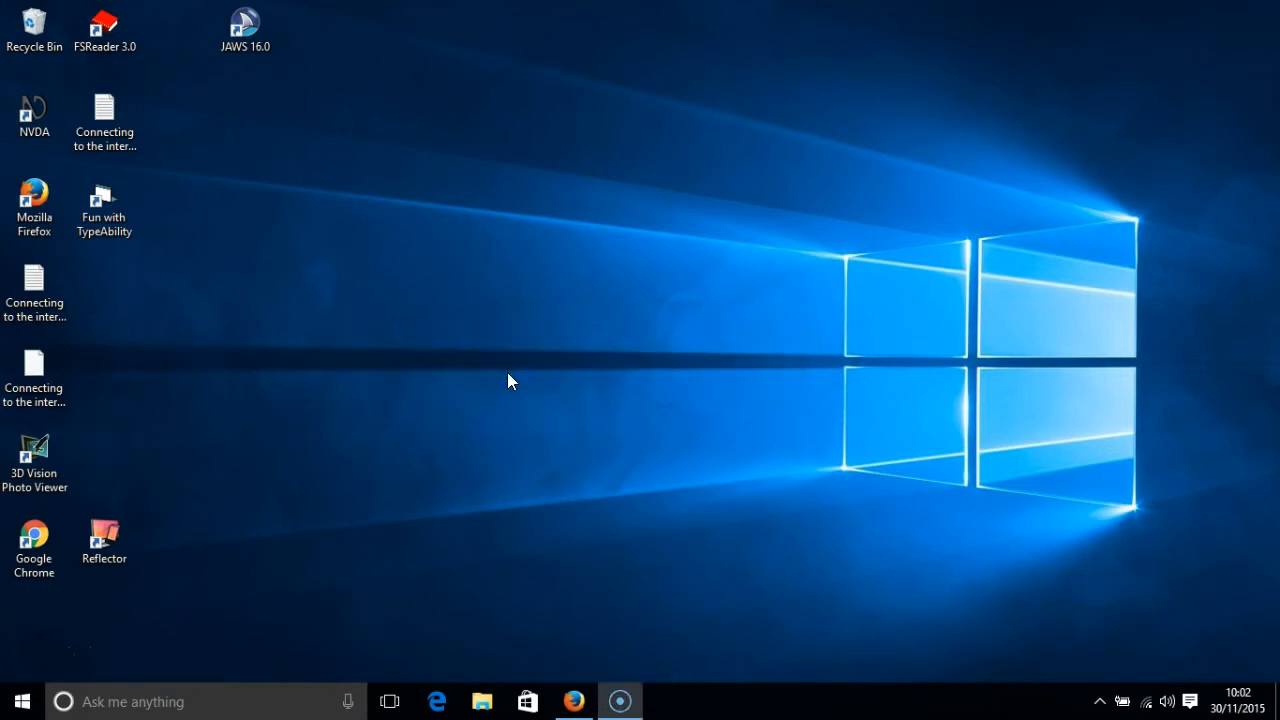